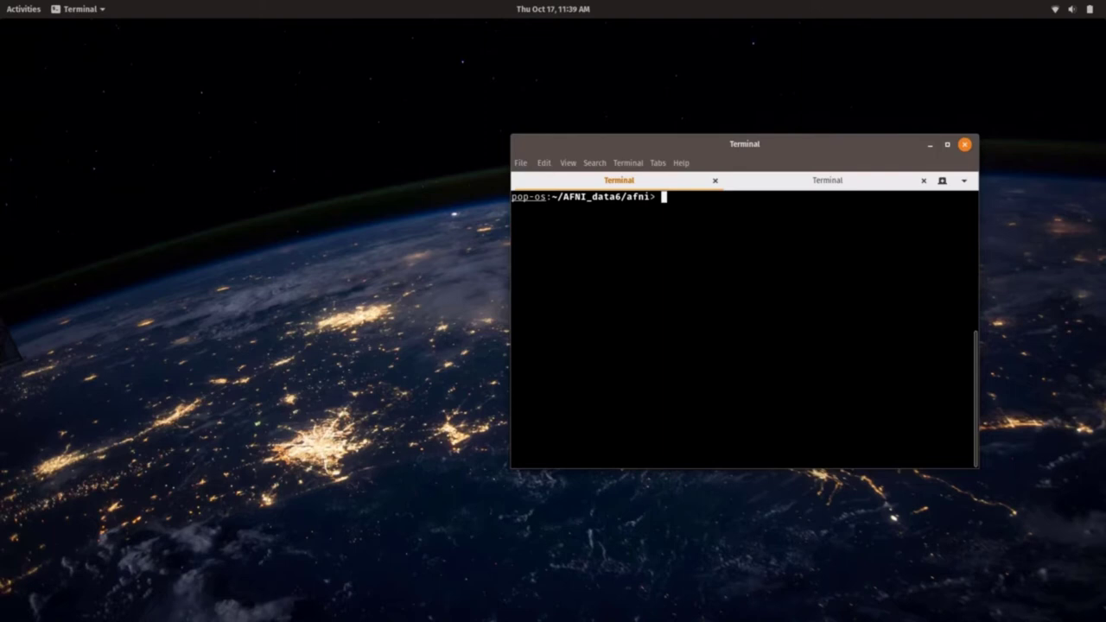
List the AFNI_data6/afni folder with ls, then launch AFNI from it.
type("ls")
key("Return")
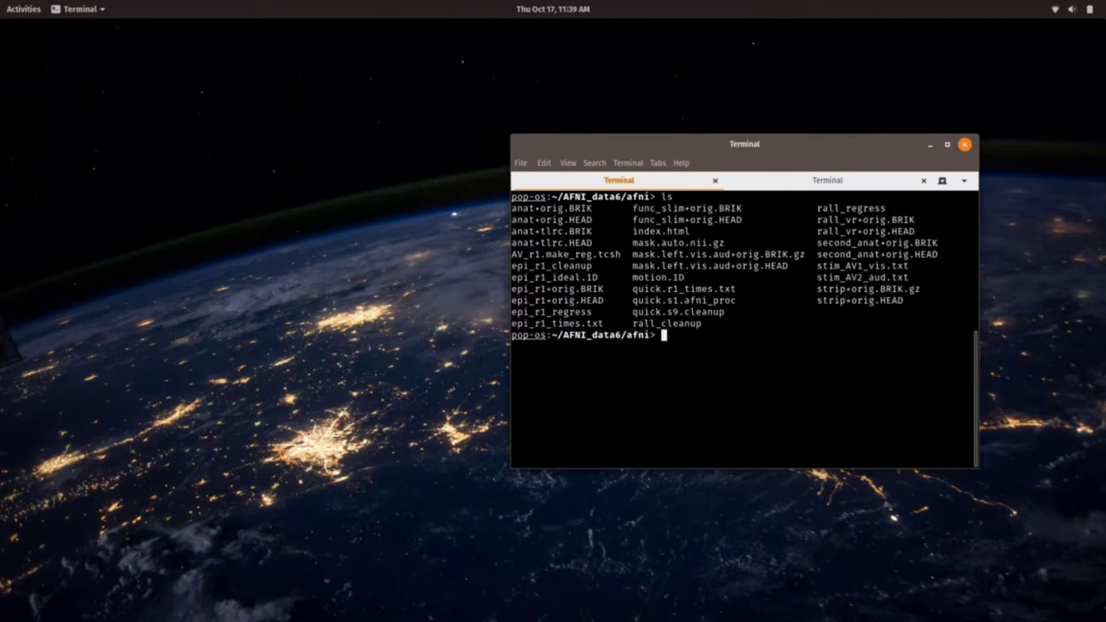
type("afni")
key("Return")
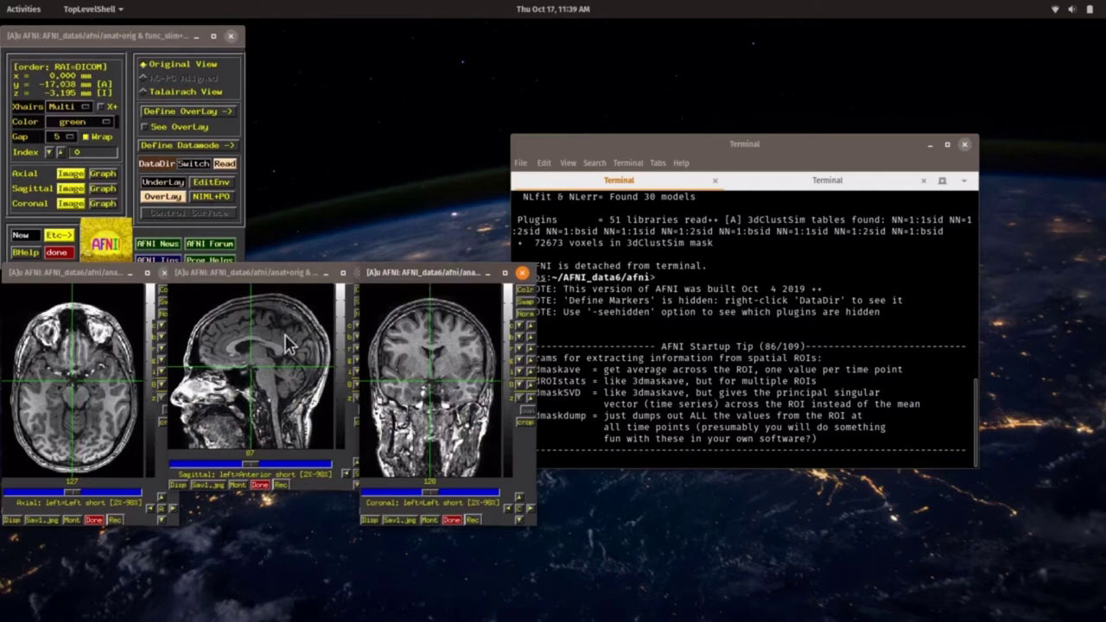
Expand the Define Datamode panel and show the Plugins list.
right_click(409, 349)
right_click(408, 350)
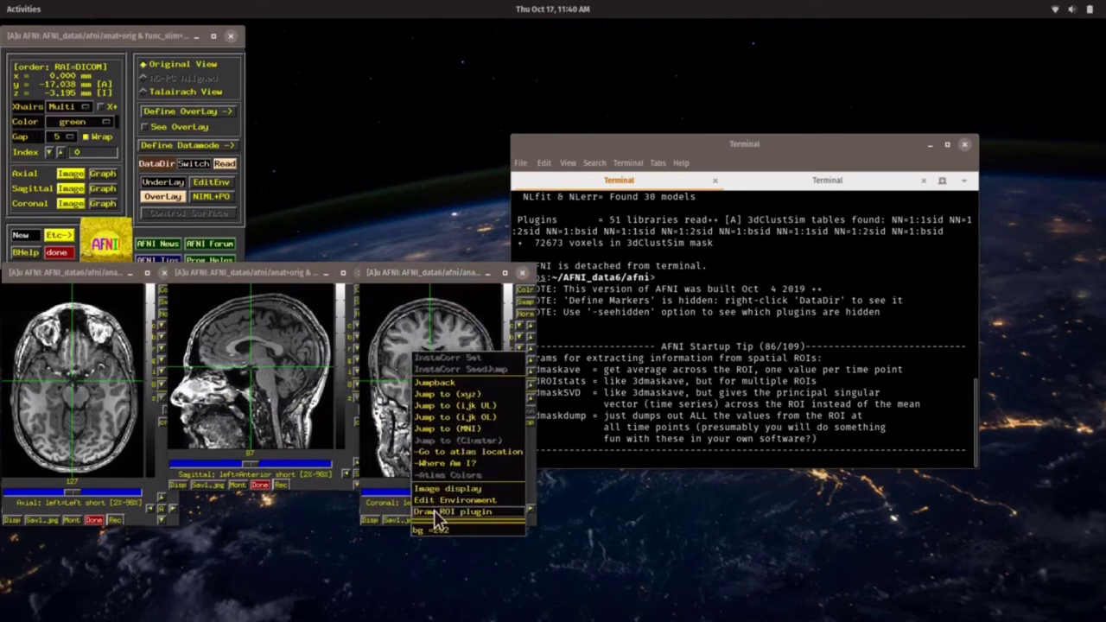
left_click(408, 399)
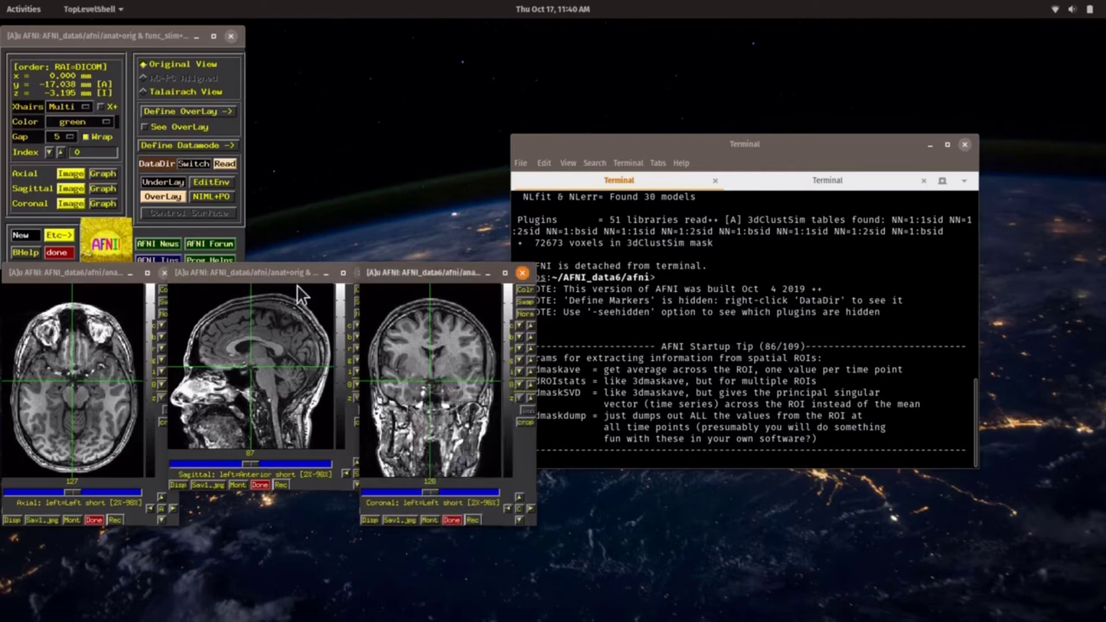
left_click(206, 149)
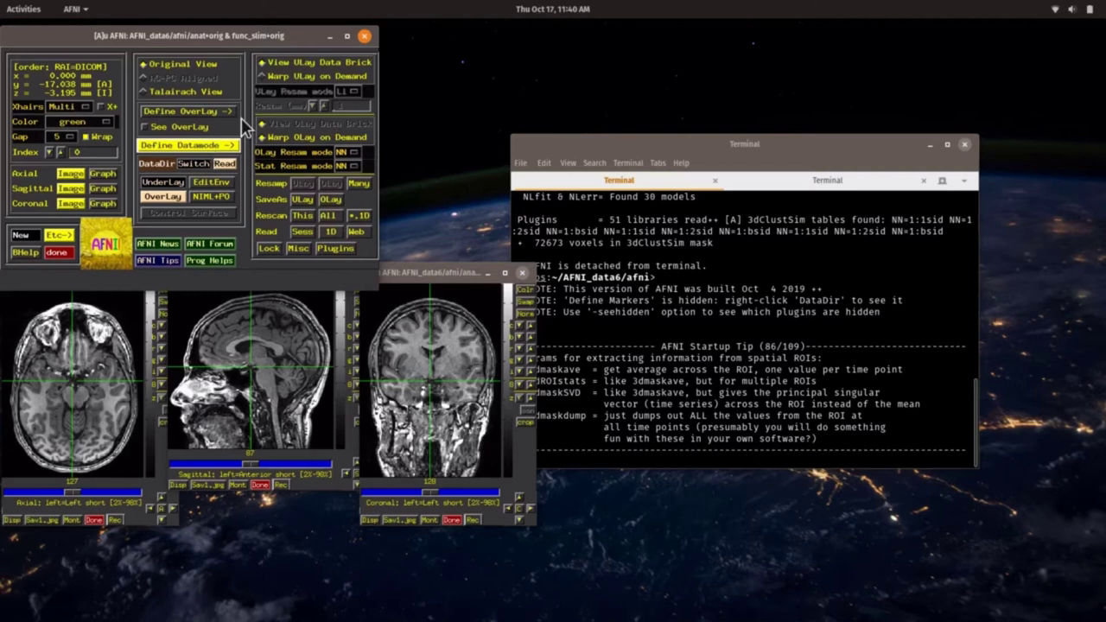
left_click(341, 250)
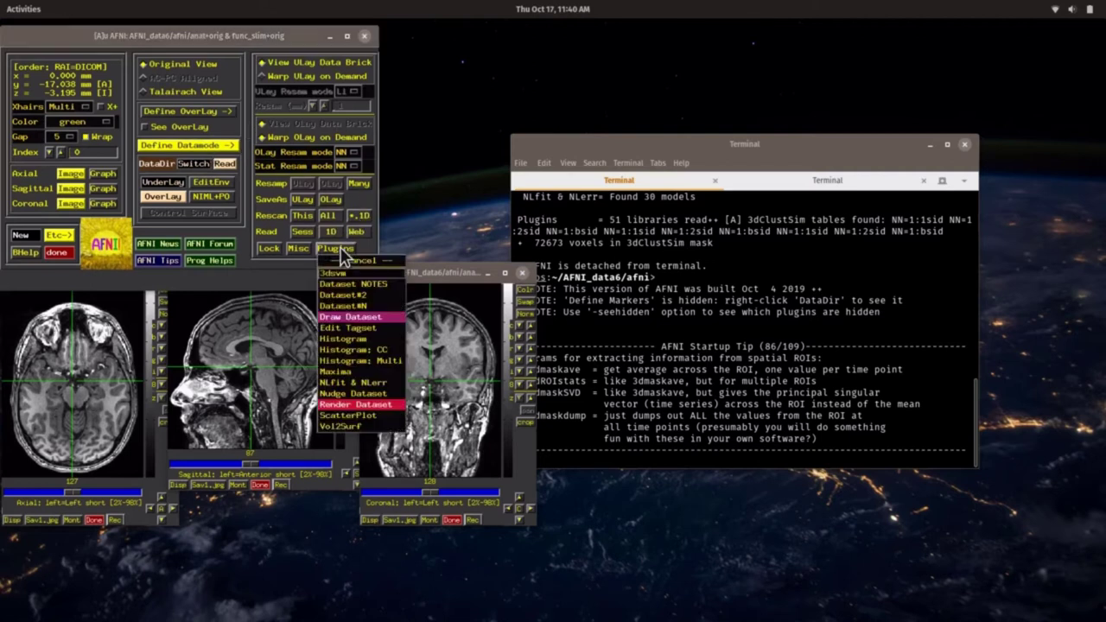
Open the Draw Dataset editor and place it to the right of the controller.
left_click(352, 318)
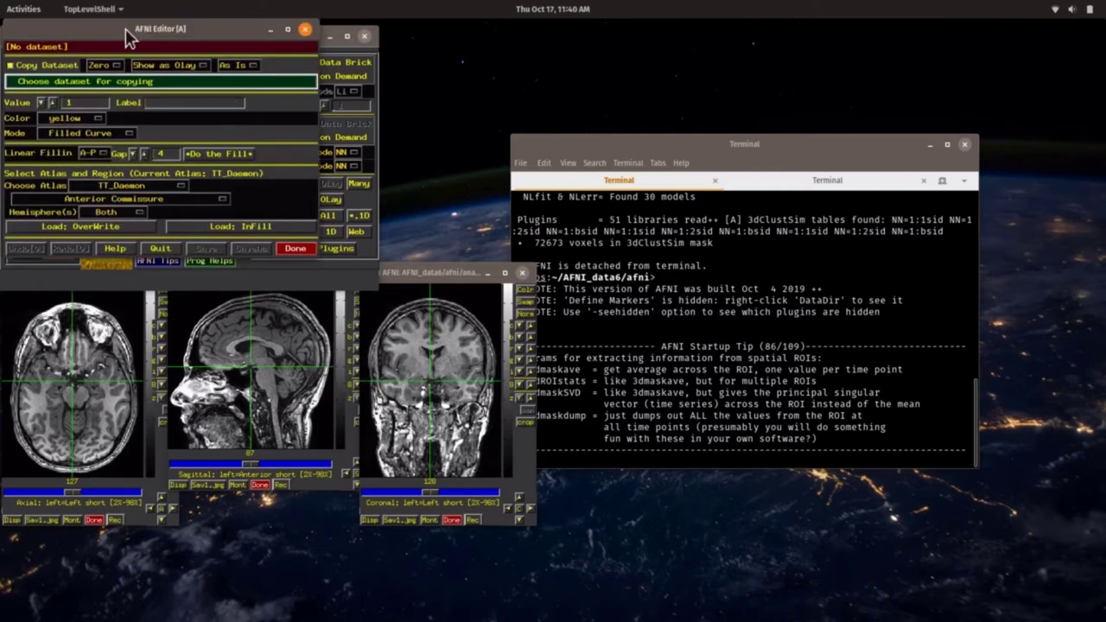
left_click_drag(126, 36, 593, 31)
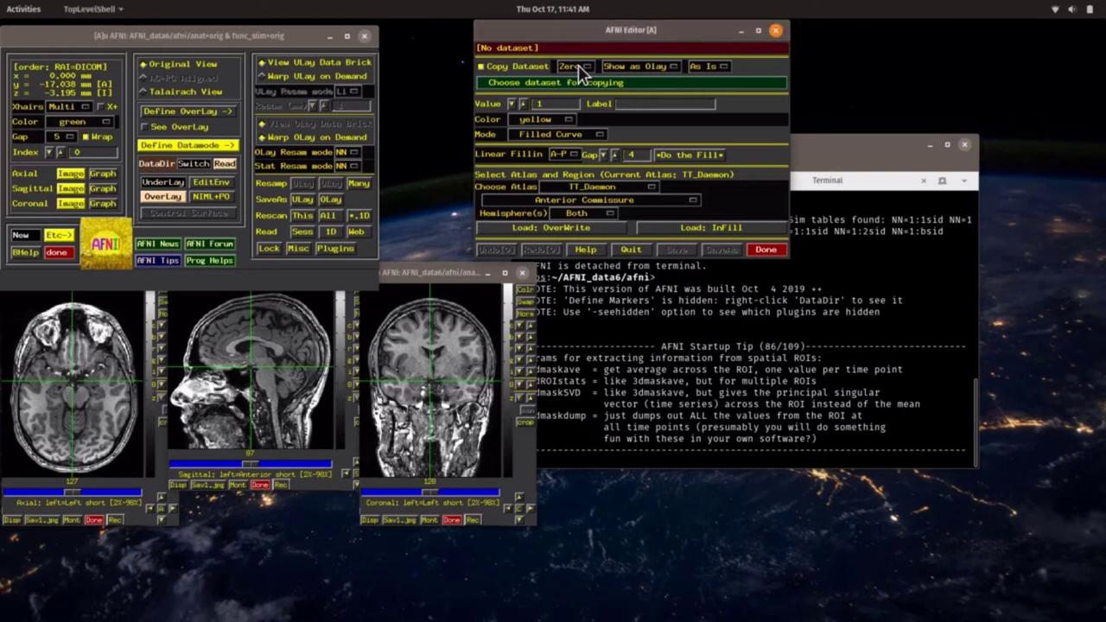
Keep the copy shown as Olay and change its data type from As Is to Byte.
left_click(661, 75)
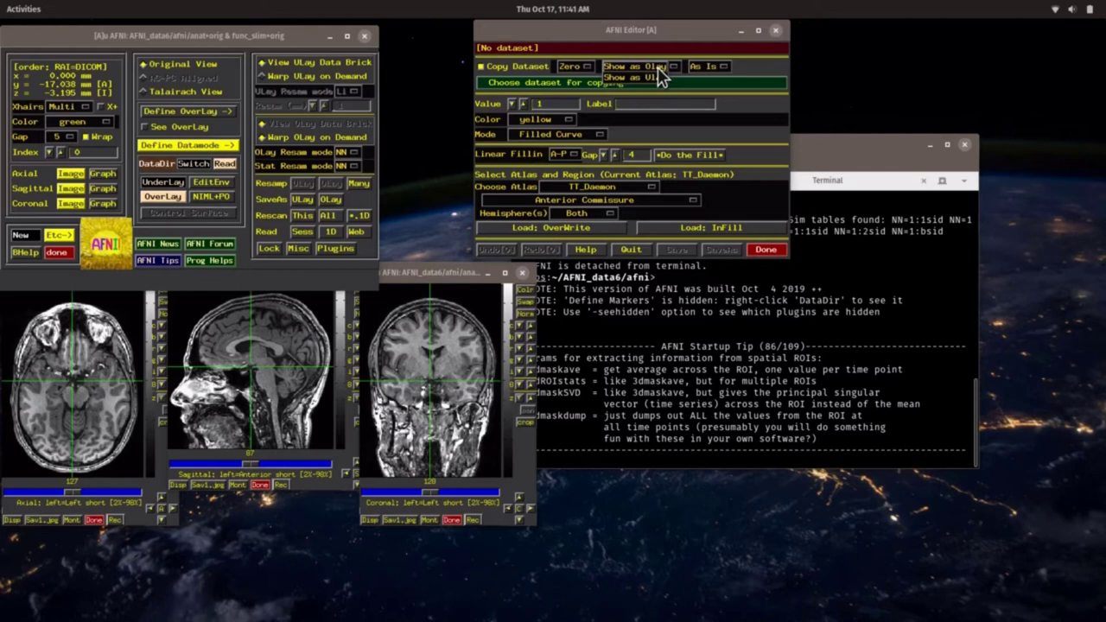
left_click(659, 70)
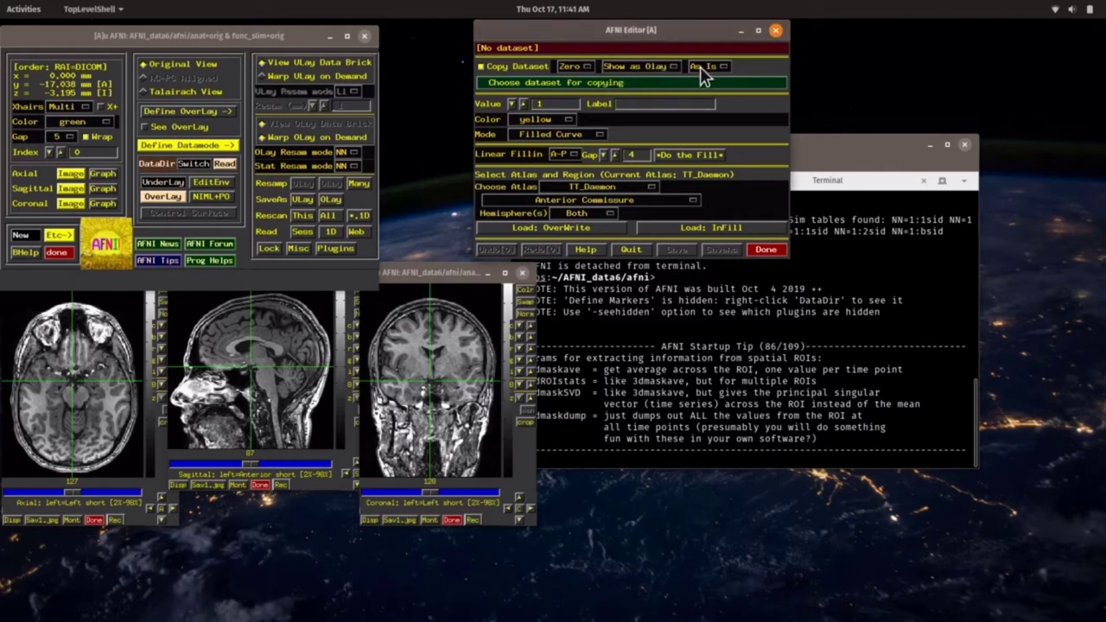
left_click(700, 68)
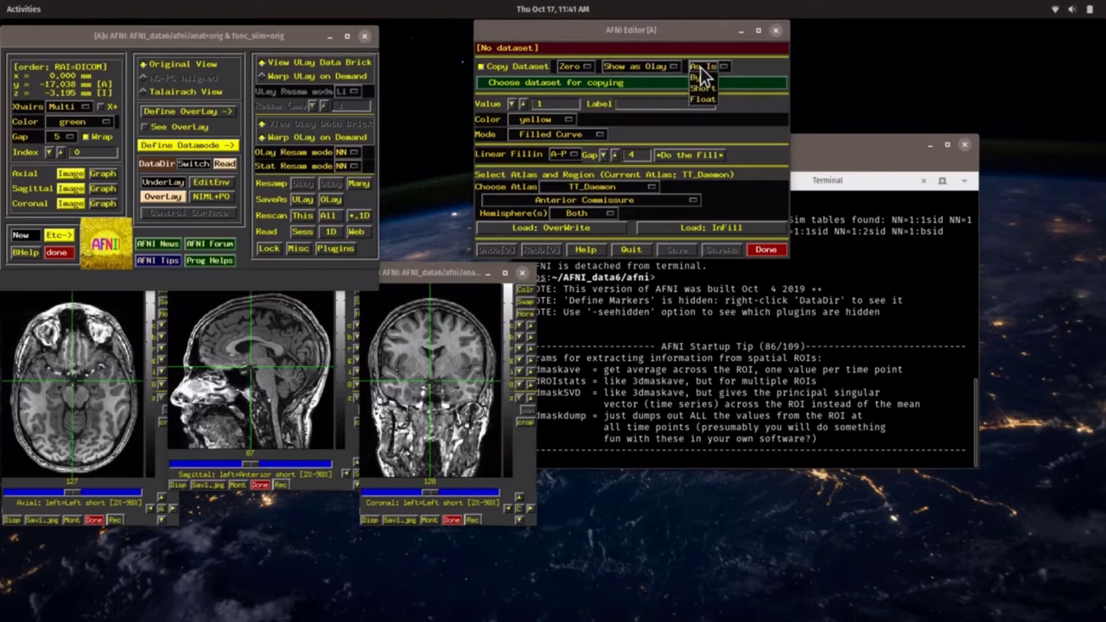
left_click(701, 67)
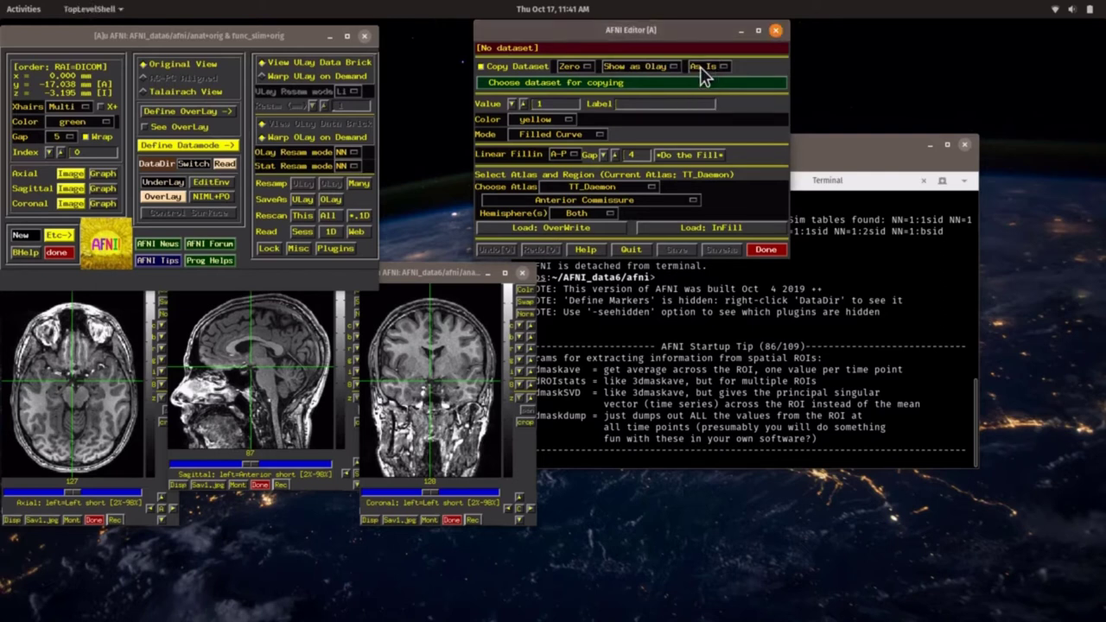
left_click(699, 66)
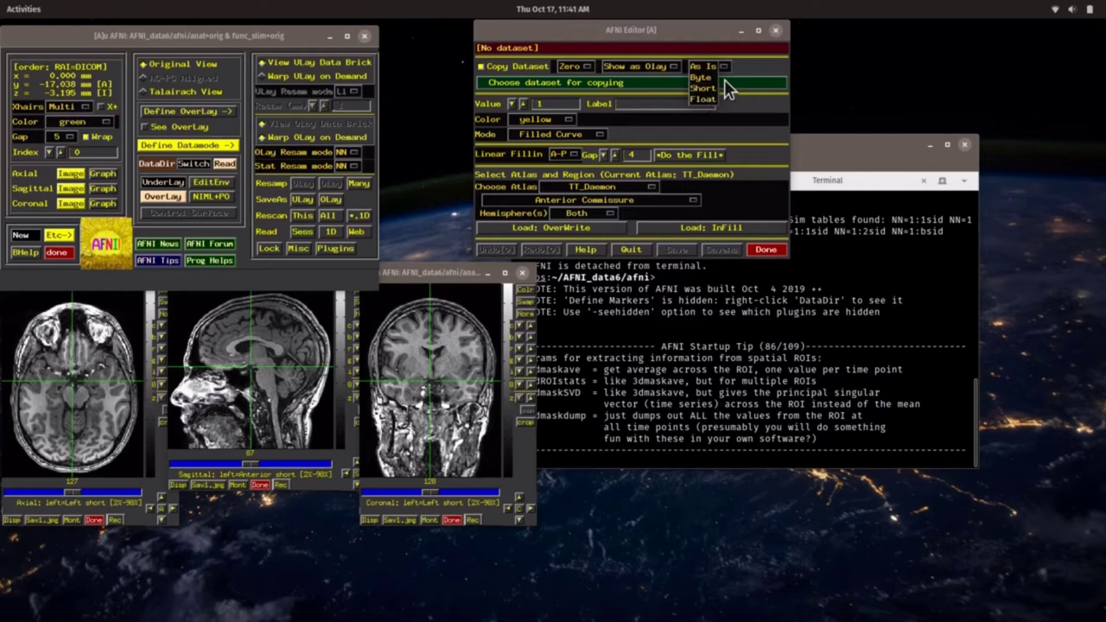
left_click(753, 54)
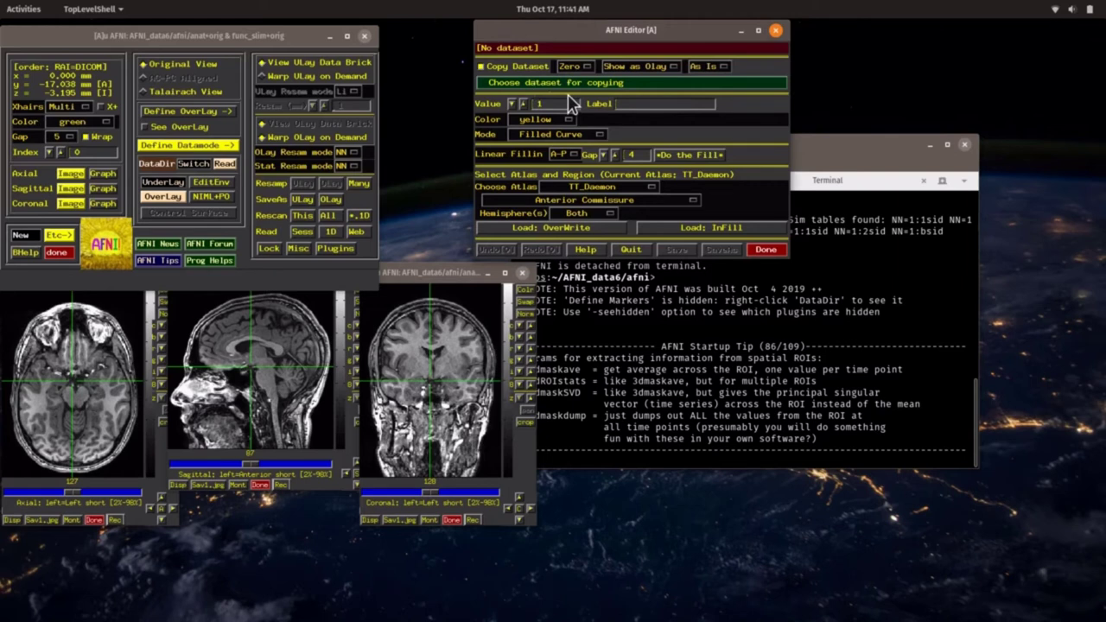
left_click(701, 66)
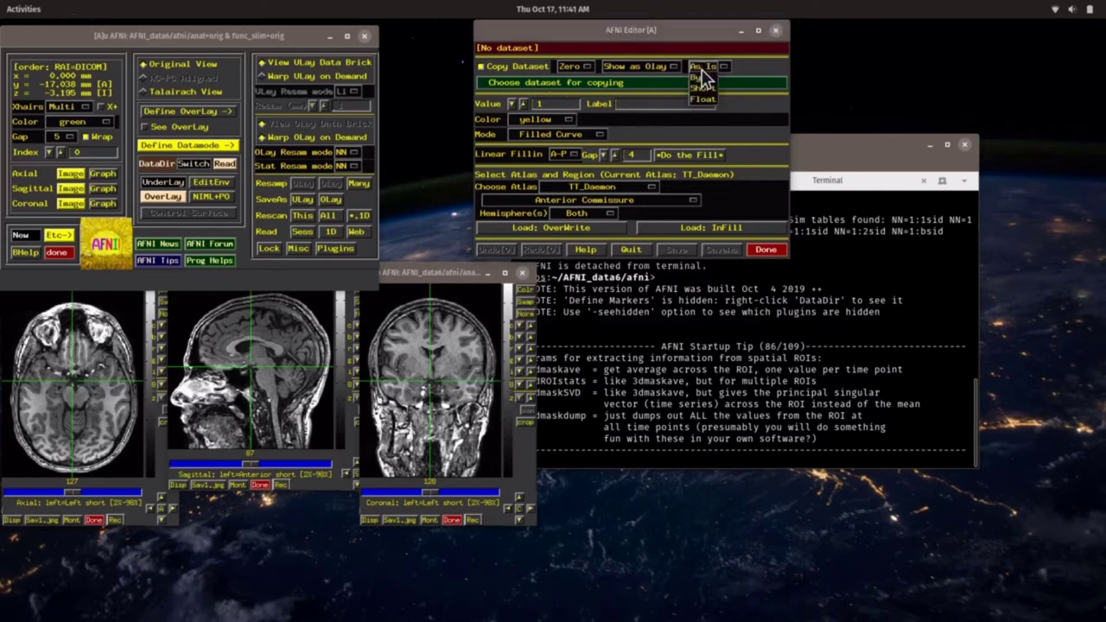
left_click(700, 78)
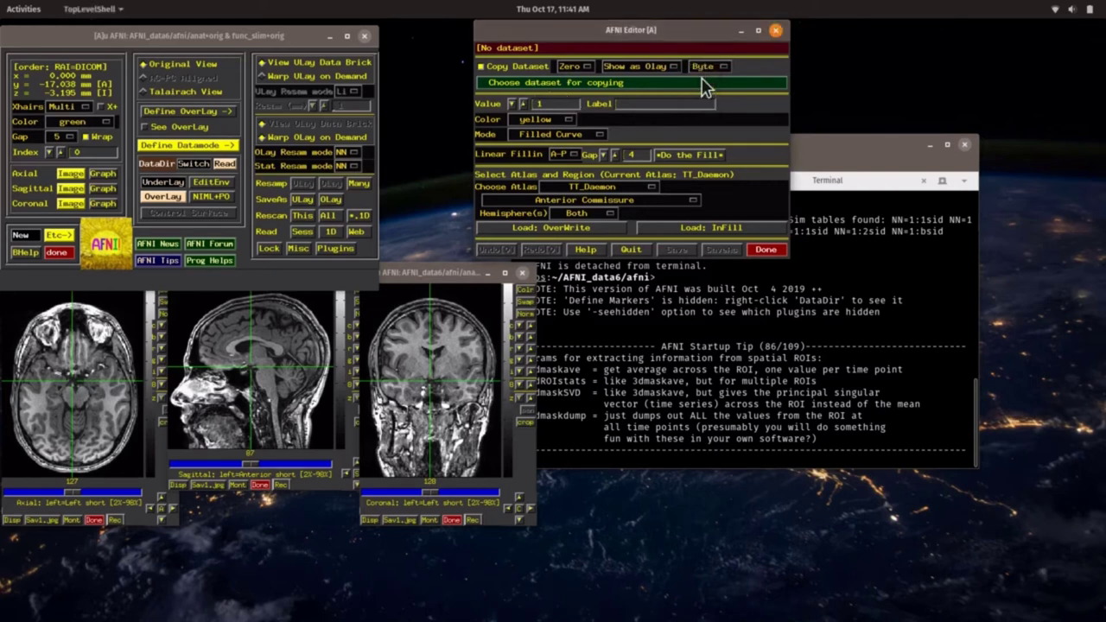
Create COPY_anat+orig by choosing anat+orig as the dataset to copy.
left_click(545, 82)
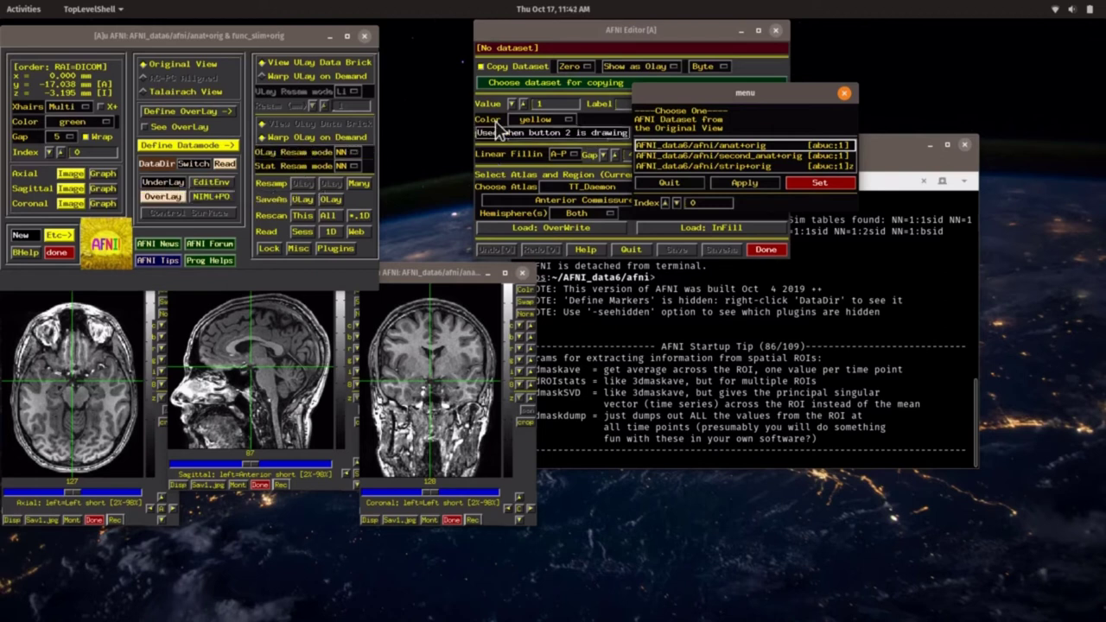
left_click(747, 147)
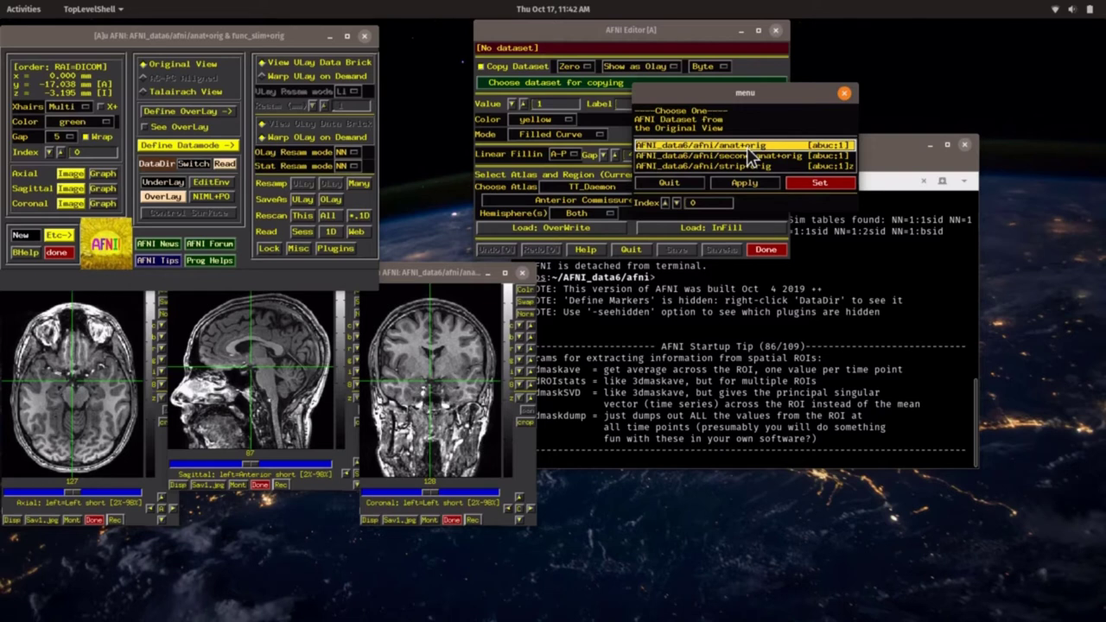
left_click(803, 184)
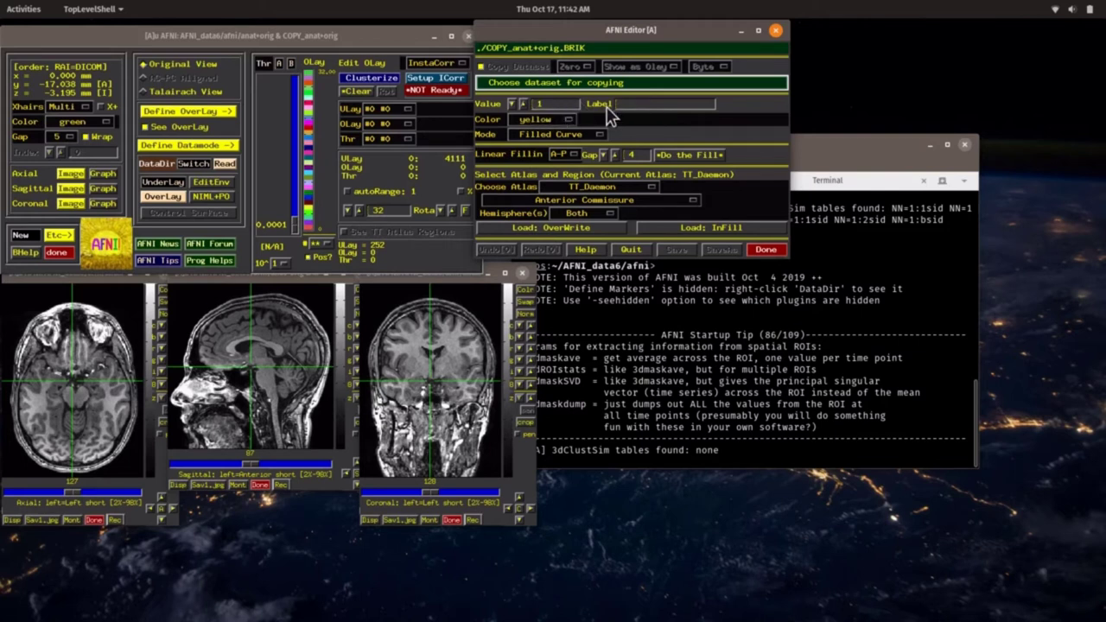
Label draw value 1 as roi1, keeping yellow colour and Filled Curve mode.
left_click(635, 104)
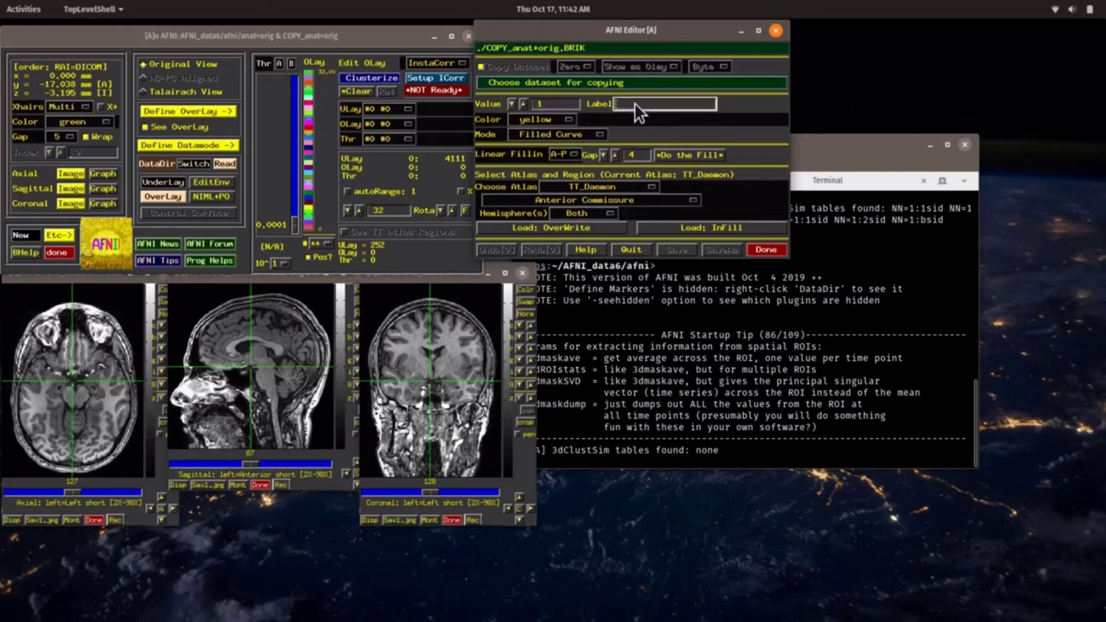
type("roi1")
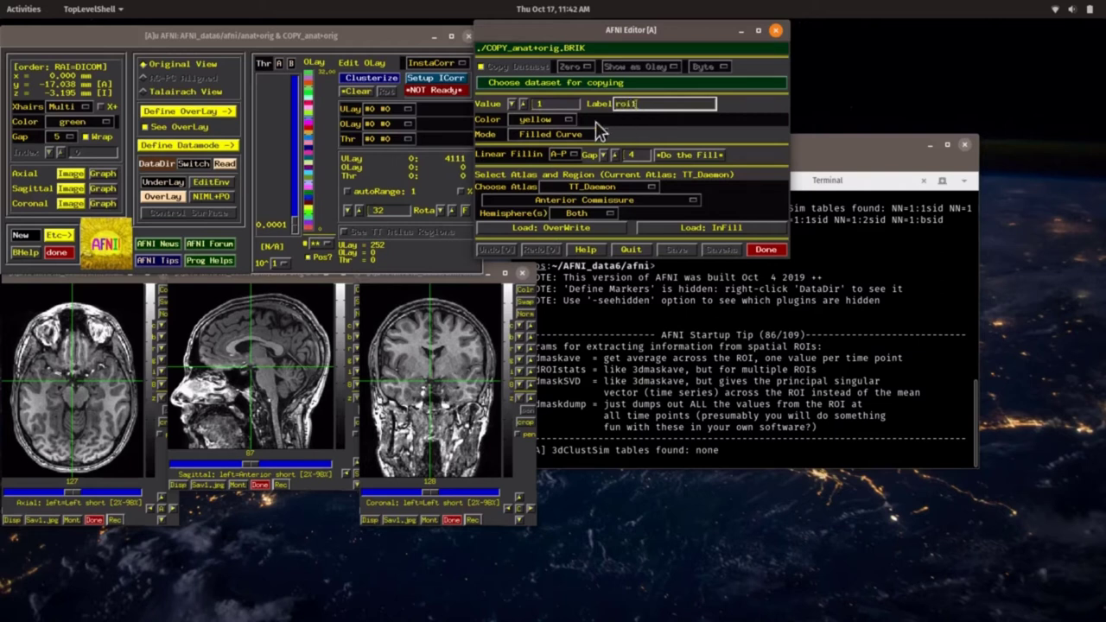
left_click(536, 120)
left_click(546, 123)
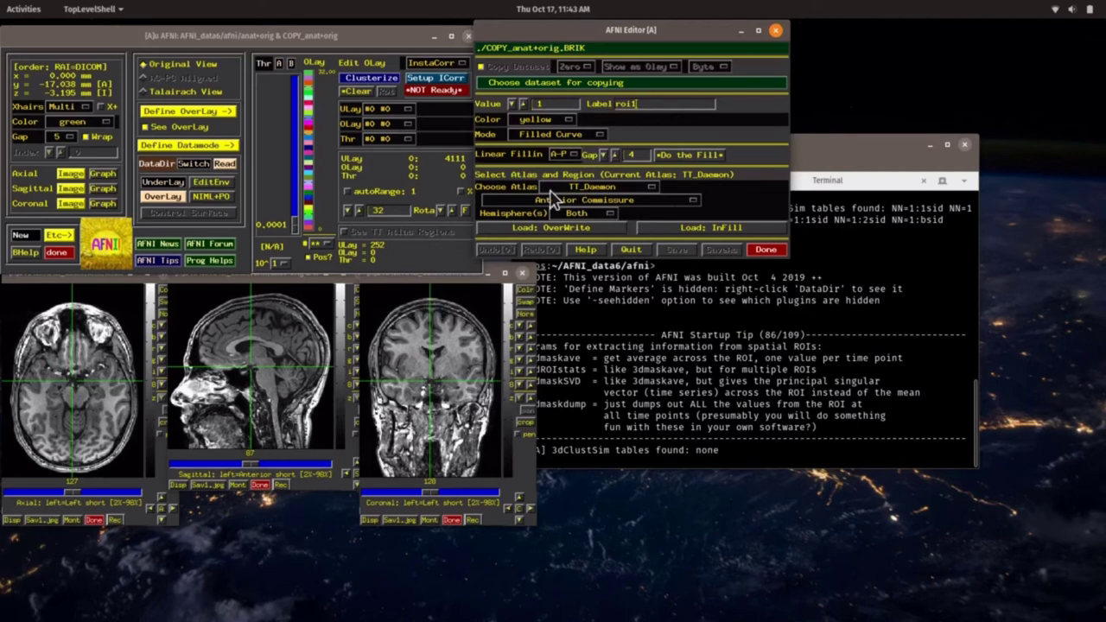
left_click(537, 136)
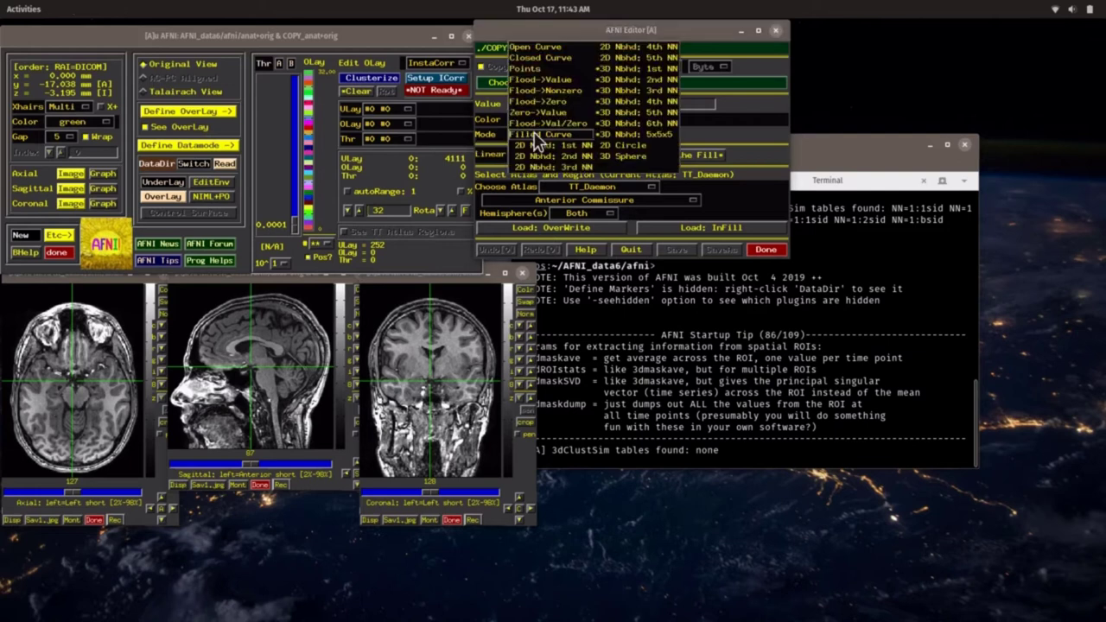
left_click(541, 112)
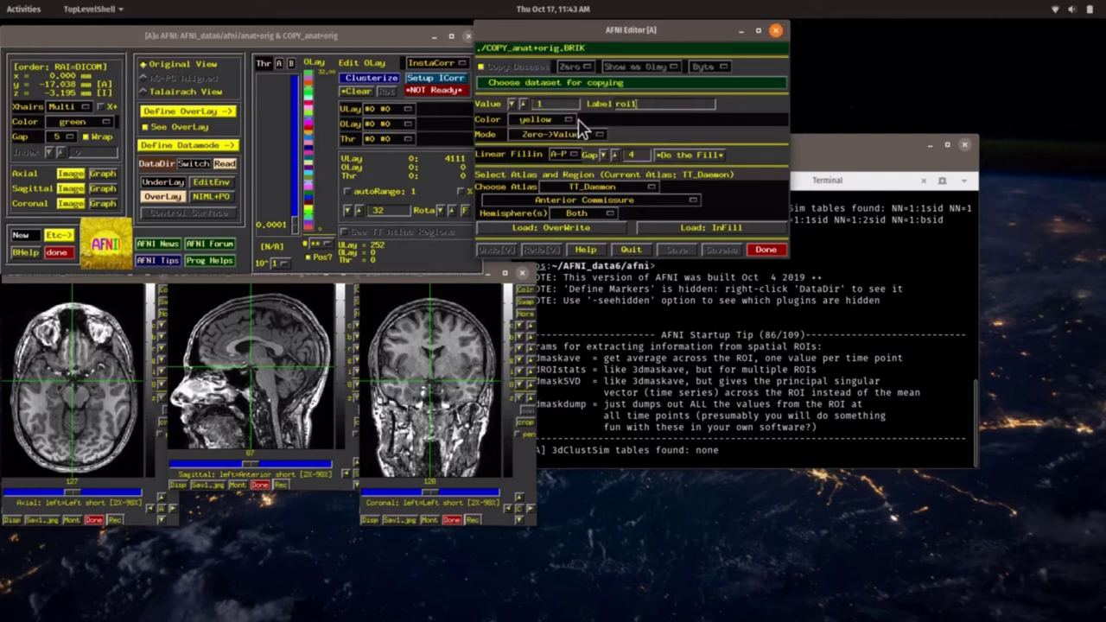
left_click(537, 137)
left_click(537, 136)
left_click(538, 136)
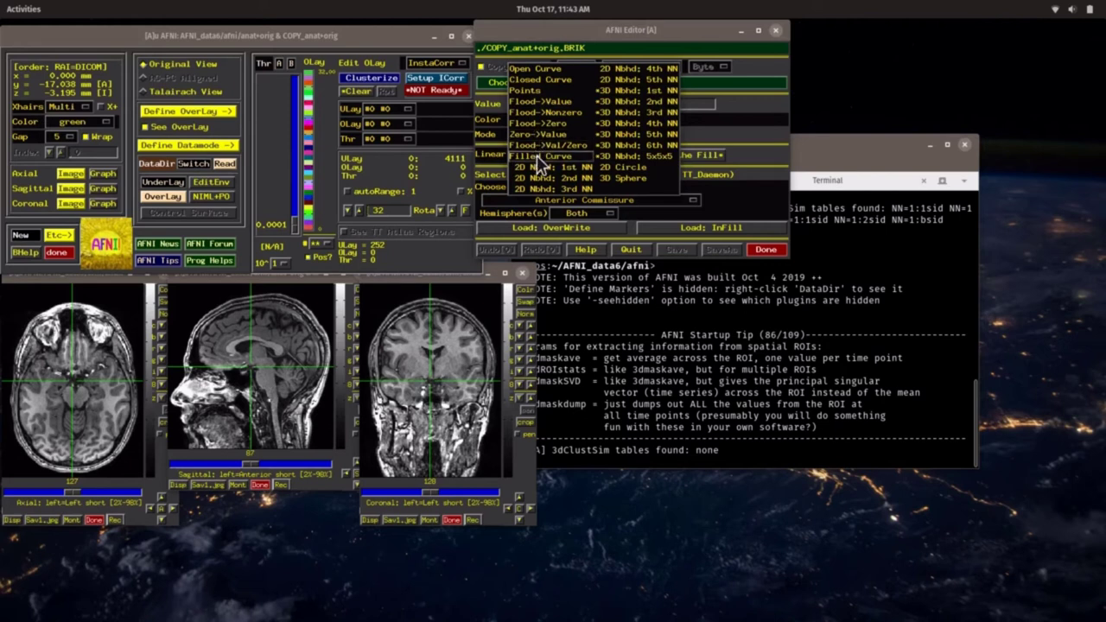
left_click(536, 156)
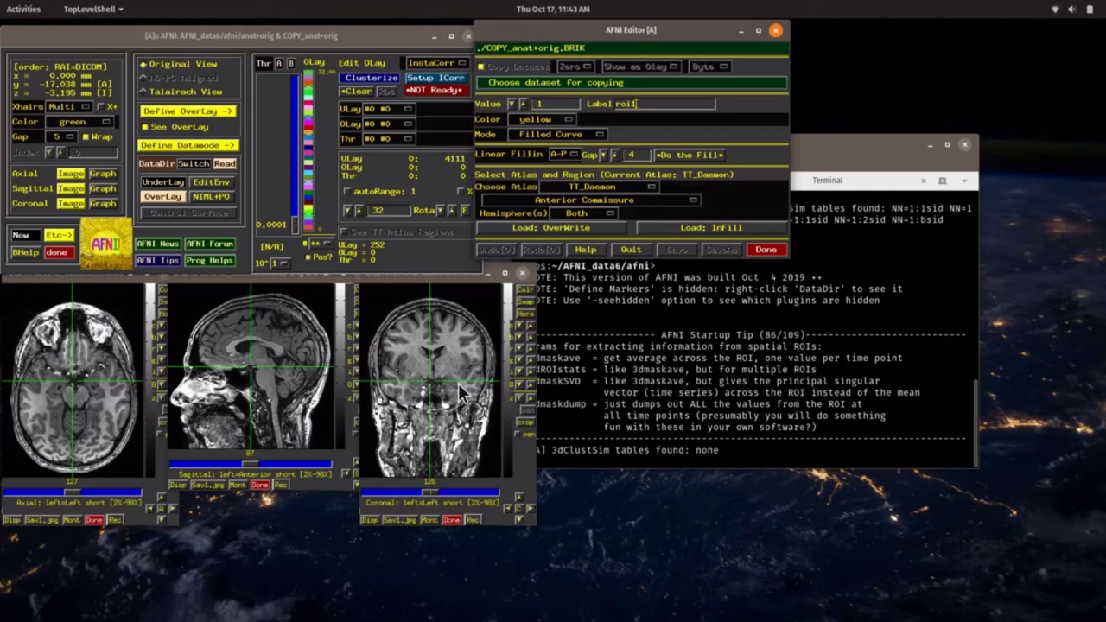
Draw a filled roi1 curve near the top of the brain on the coronal slice.
left_click(521, 441)
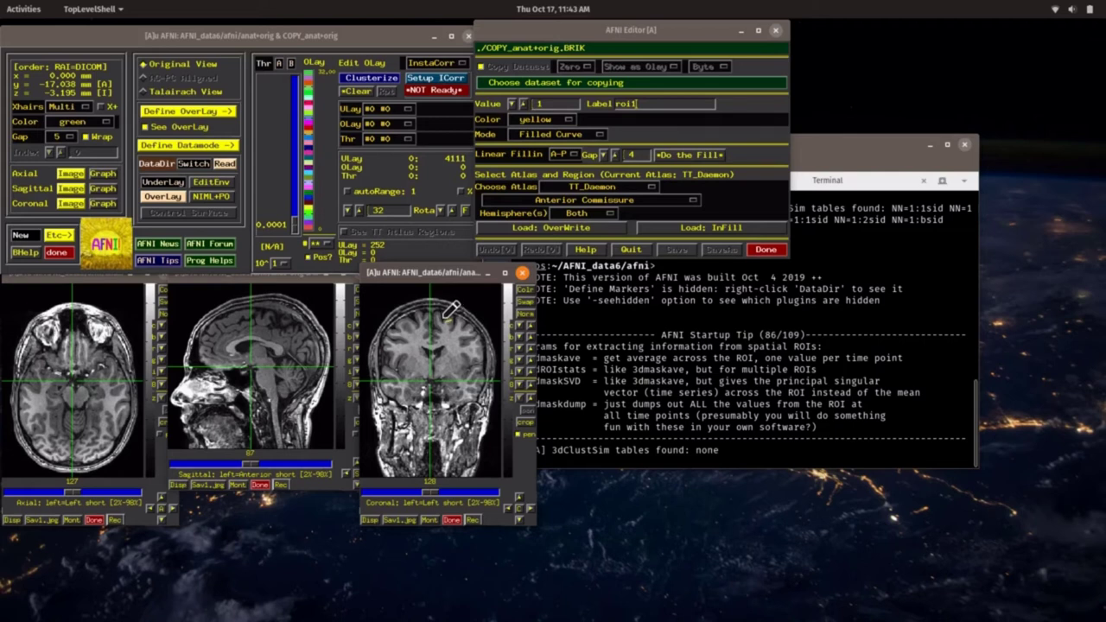
mouse_move(450, 312)
left_mouse_down()
mouse_move(432, 311)
mouse_move(449, 336)
mouse_move(450, 325)
left_mouse_up()
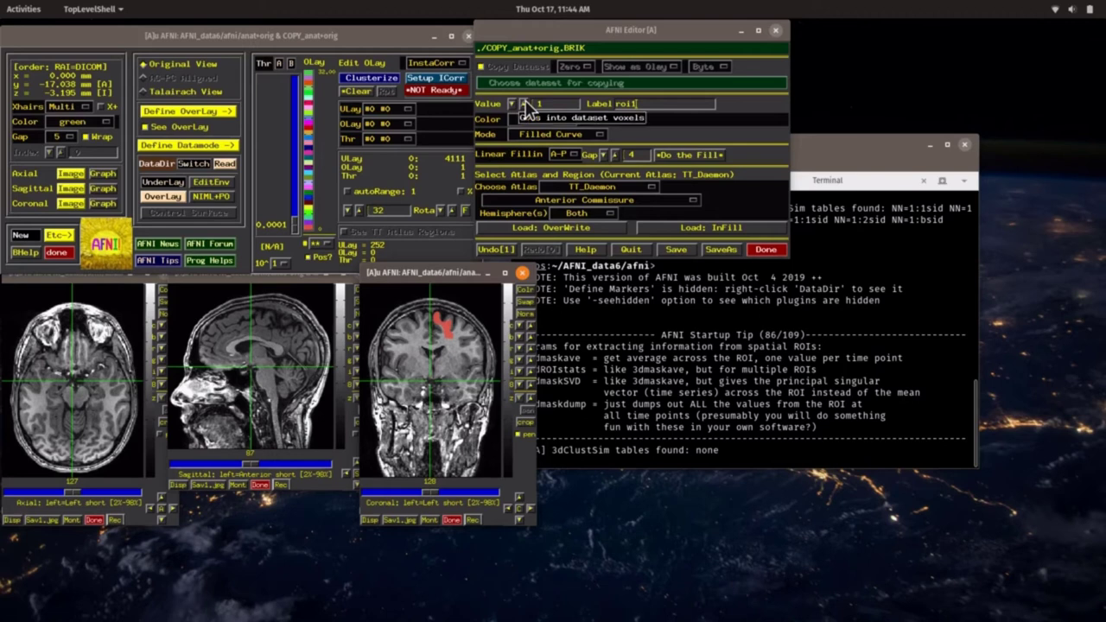
Set value 2 labeled roi2 in 2D Circle mode and paint a stroke left of roi1.
left_click(524, 103)
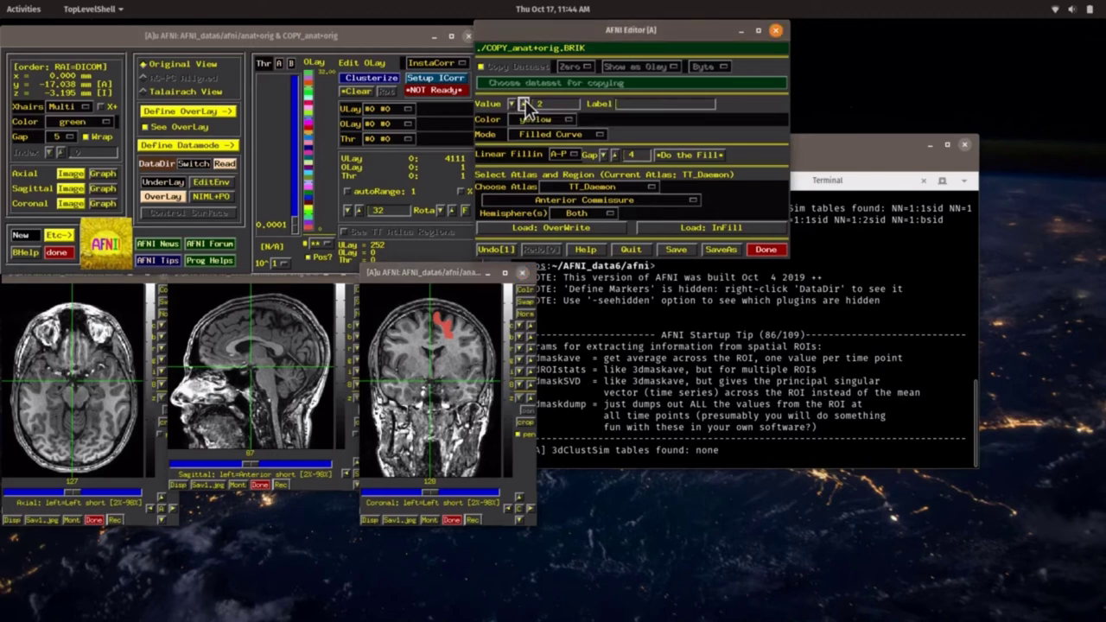
left_click(631, 104)
type("roi2")
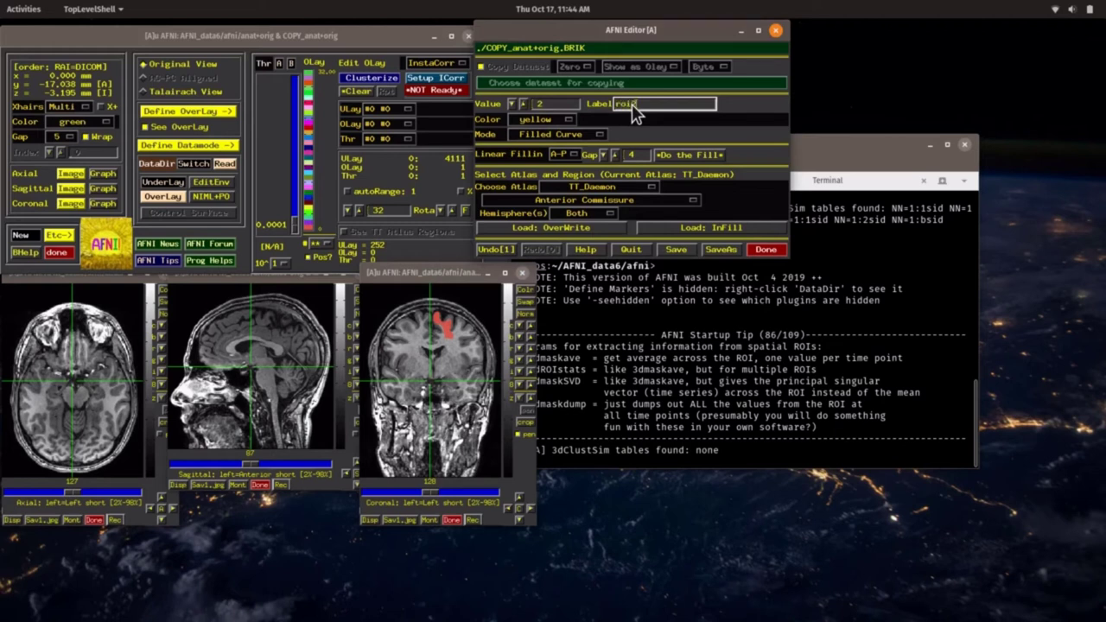
left_click(557, 138)
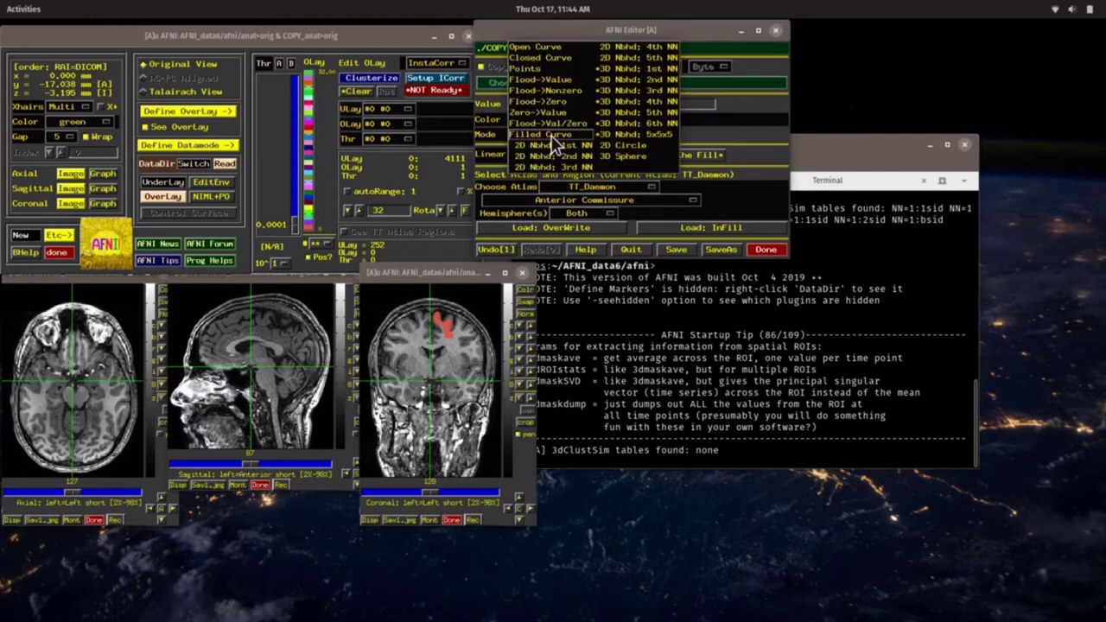
left_click(621, 156)
left_click(574, 133)
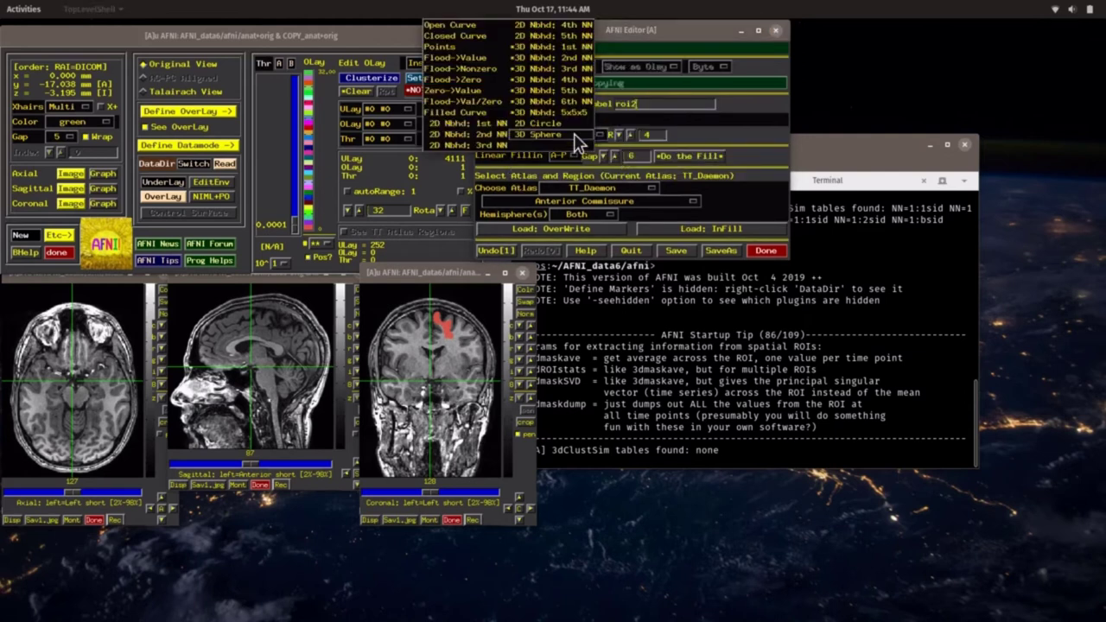
left_click(557, 124)
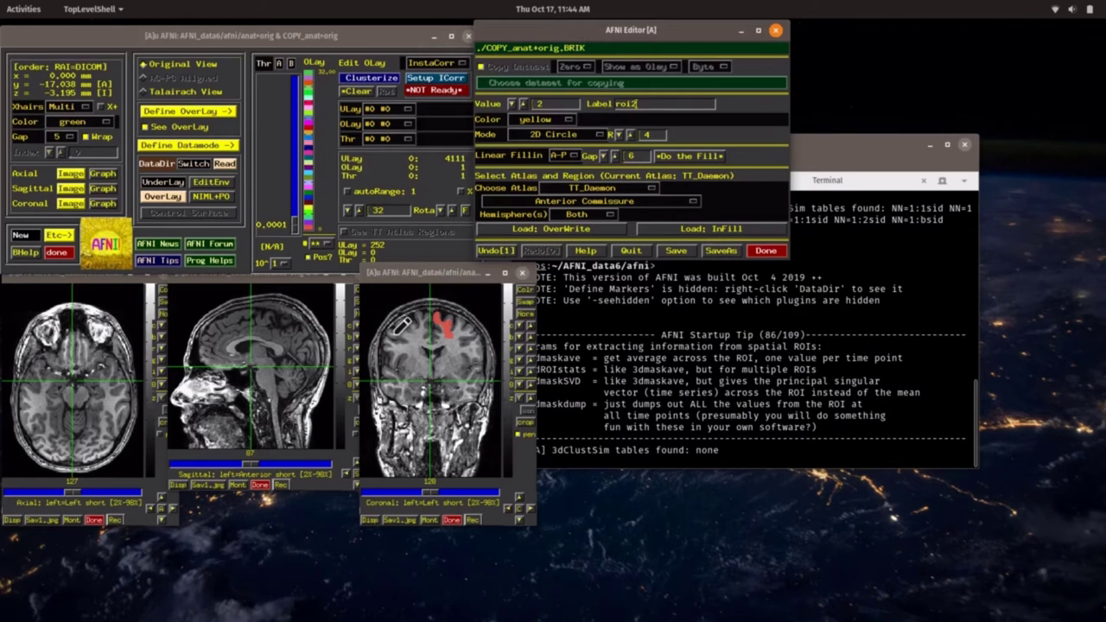
left_click_drag(400, 326, 429, 319)
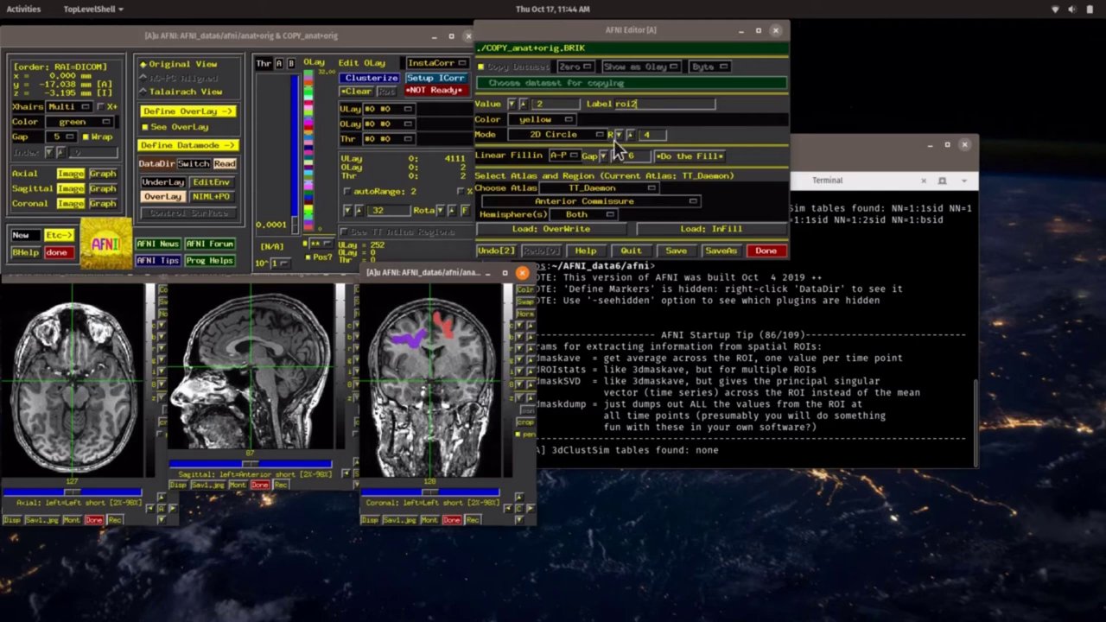
left_click(646, 135)
left_click(449, 494)
left_click(449, 494)
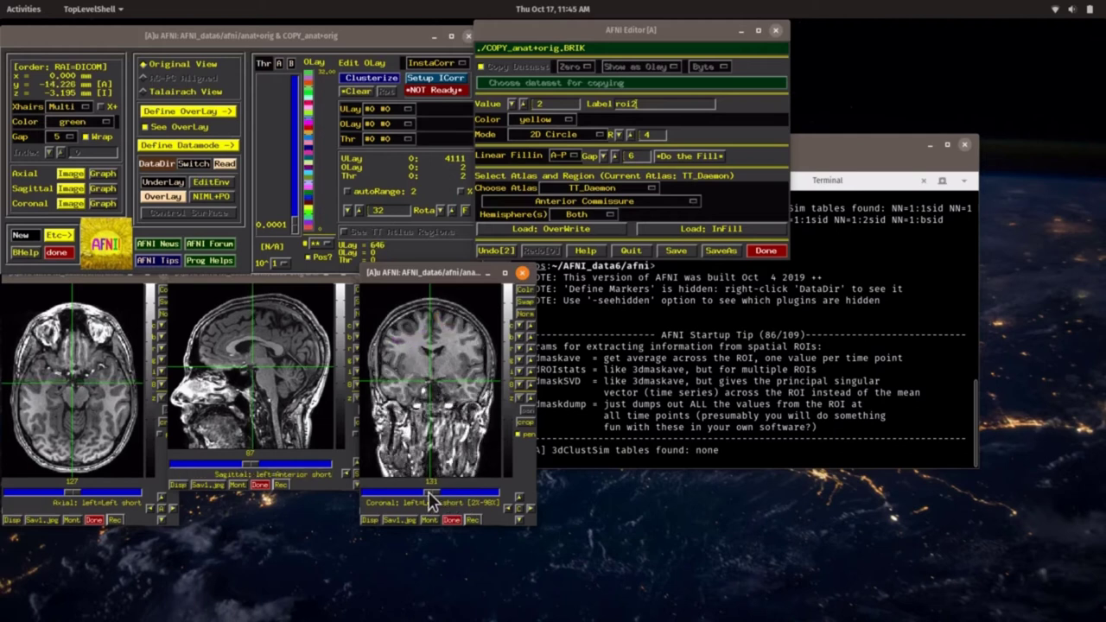
left_click(405, 495)
left_click(405, 495)
left_click(405, 495)
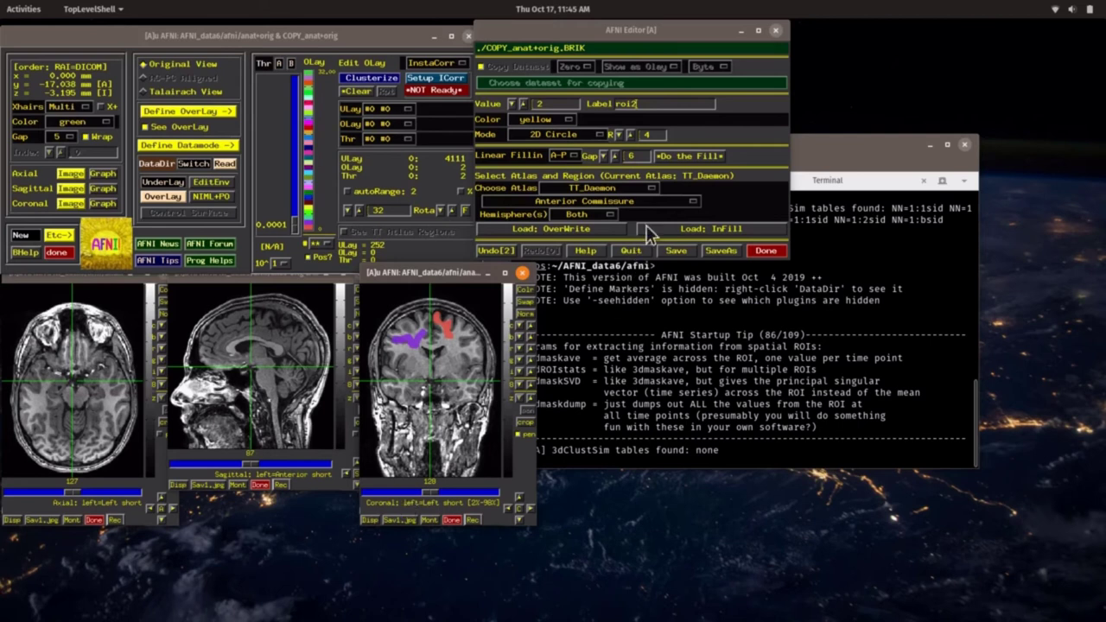
Switch to 3D Sphere mode and paint a roi2 patch on the slice's right side.
left_click(580, 136)
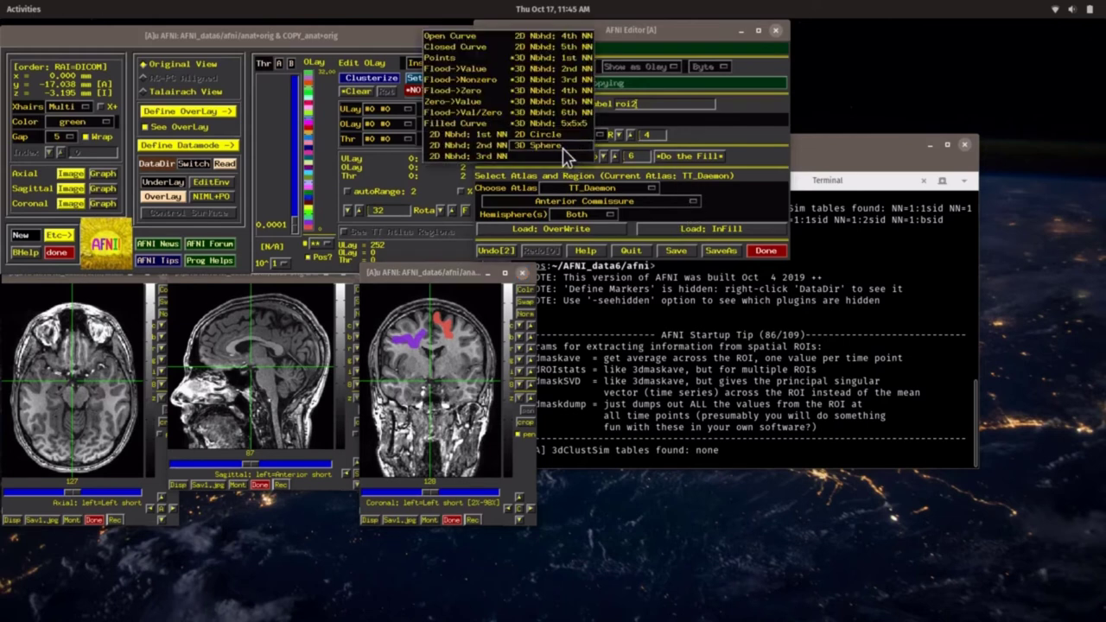
left_click(563, 147)
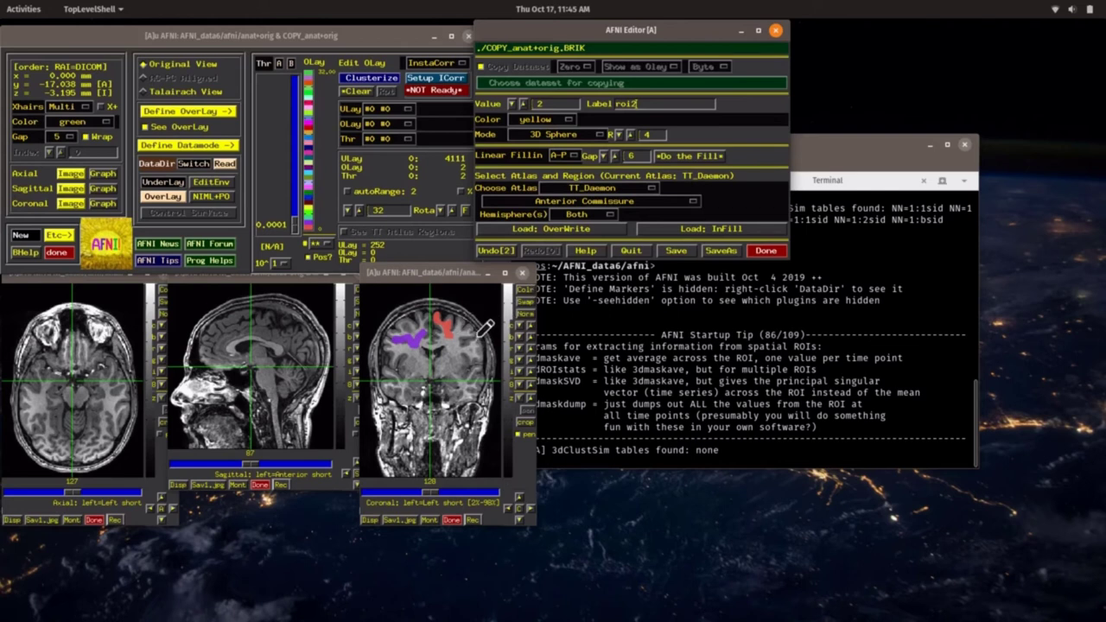
left_click(484, 330)
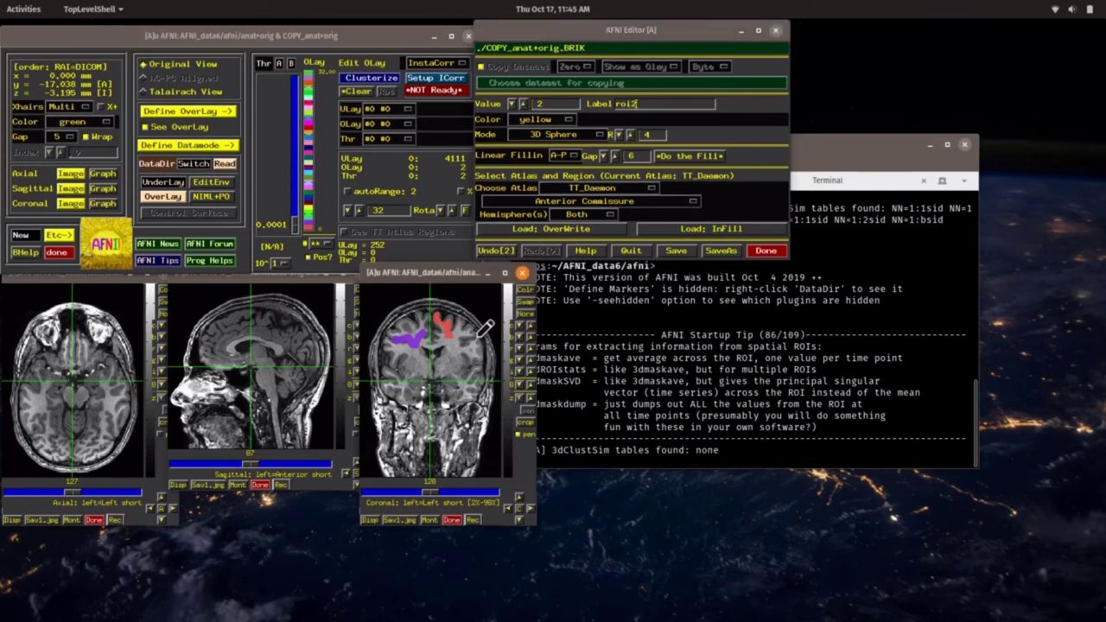
mouse_move(468, 339)
left_mouse_down()
mouse_move(477, 348)
mouse_move(460, 347)
mouse_move(468, 328)
mouse_move(457, 349)
mouse_move(475, 334)
mouse_move(465, 338)
left_mouse_up()
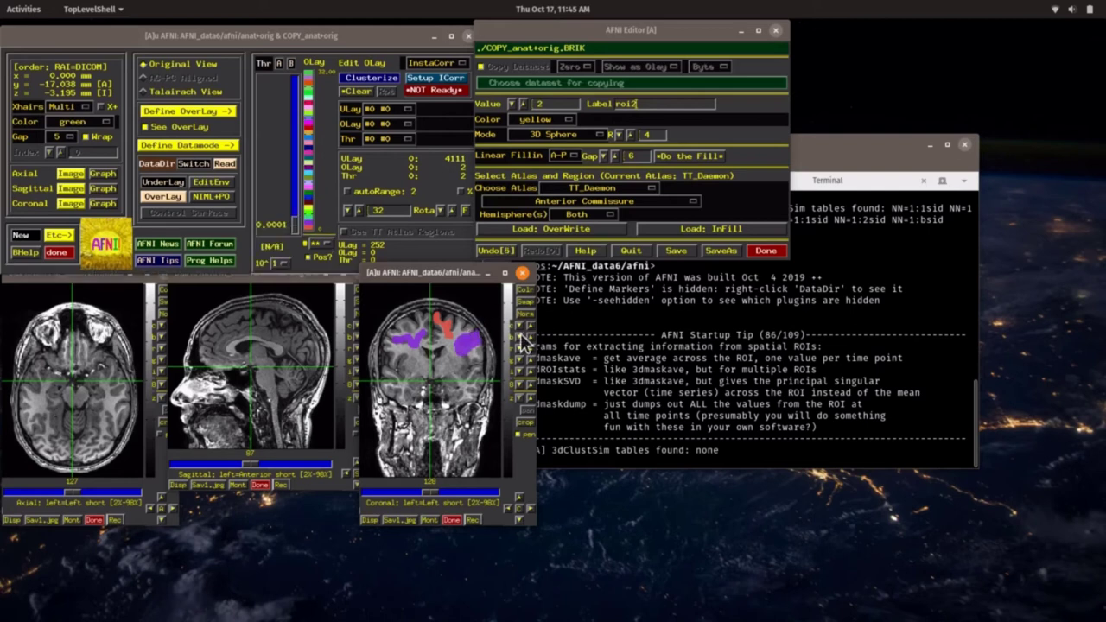
left_click(472, 492)
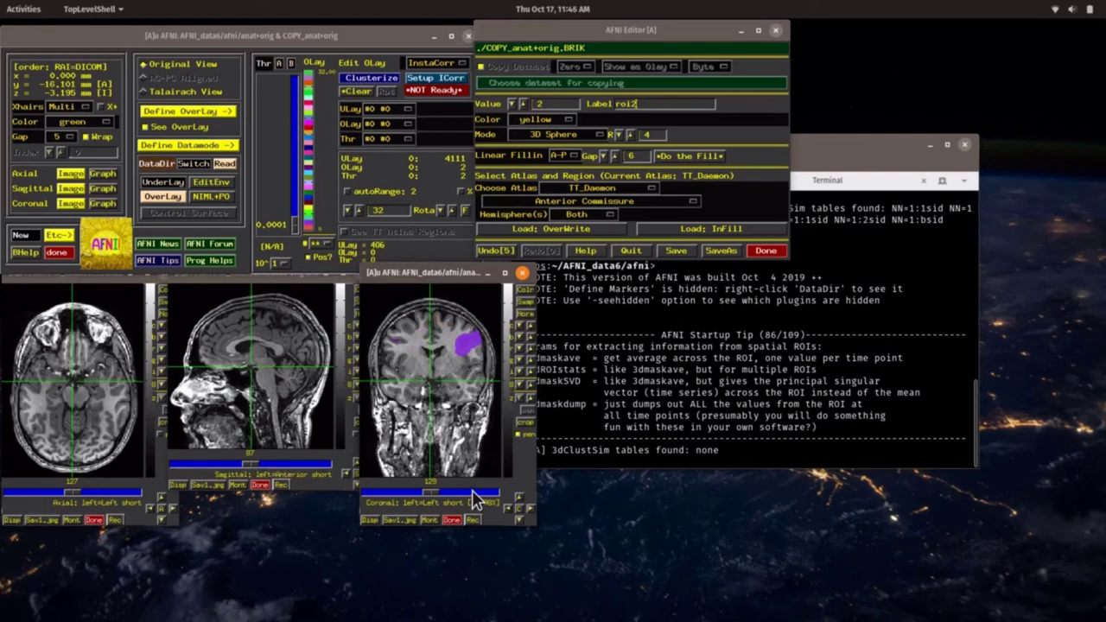
left_click(471, 490)
left_click(472, 490)
left_click(472, 490)
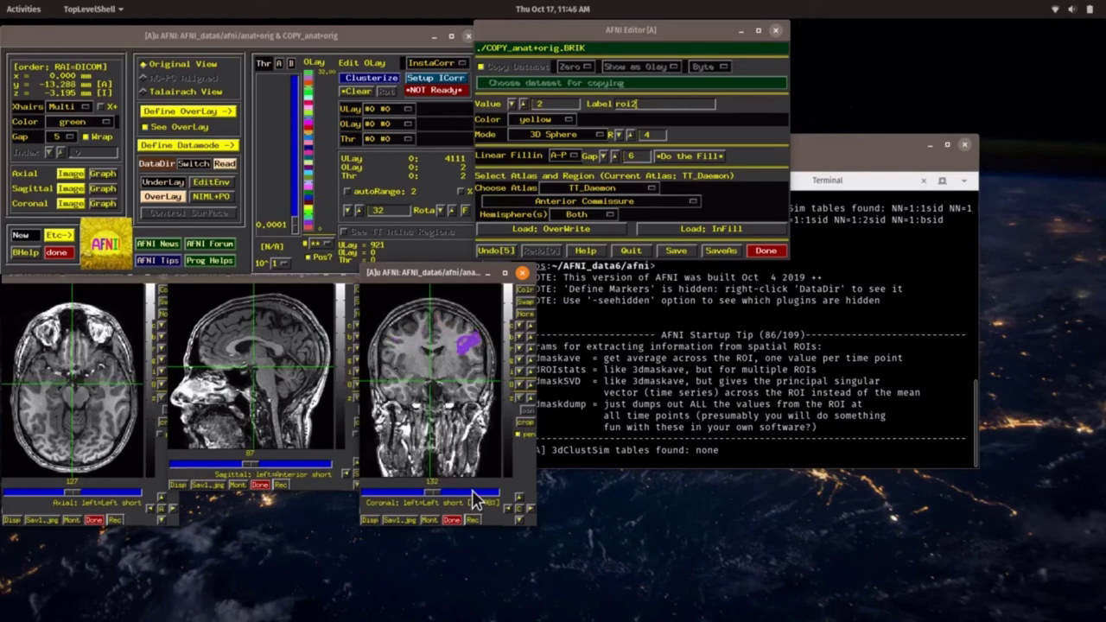
left_click(471, 490)
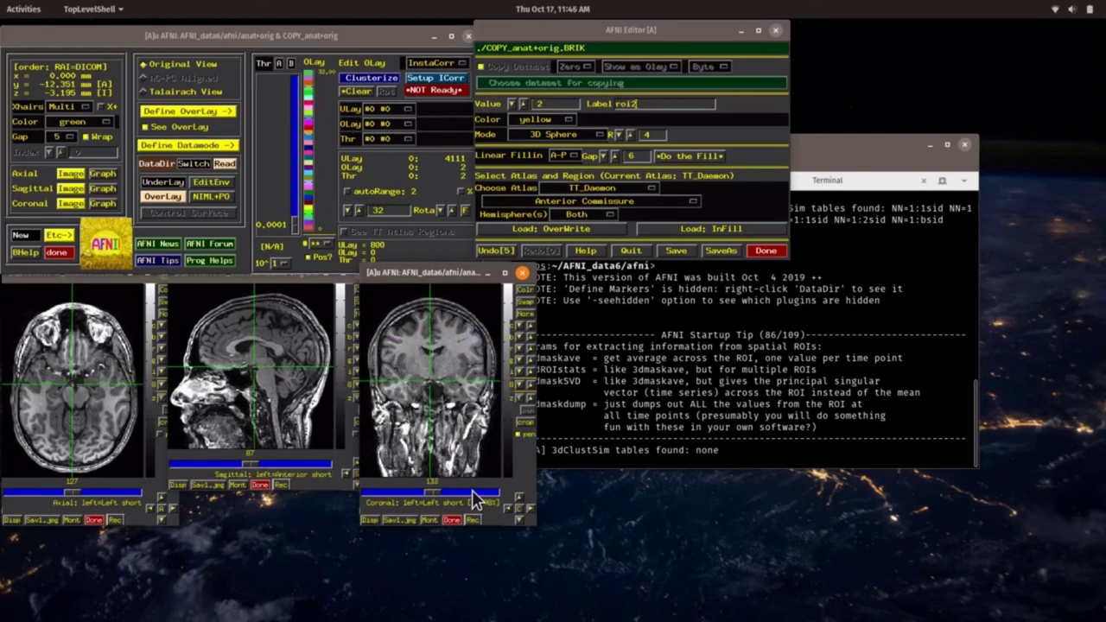
left_click(402, 489)
left_click(403, 489)
left_click(403, 489)
left_click(402, 489)
left_click(403, 489)
left_click(402, 488)
left_click(403, 489)
left_click(402, 489)
left_click(402, 488)
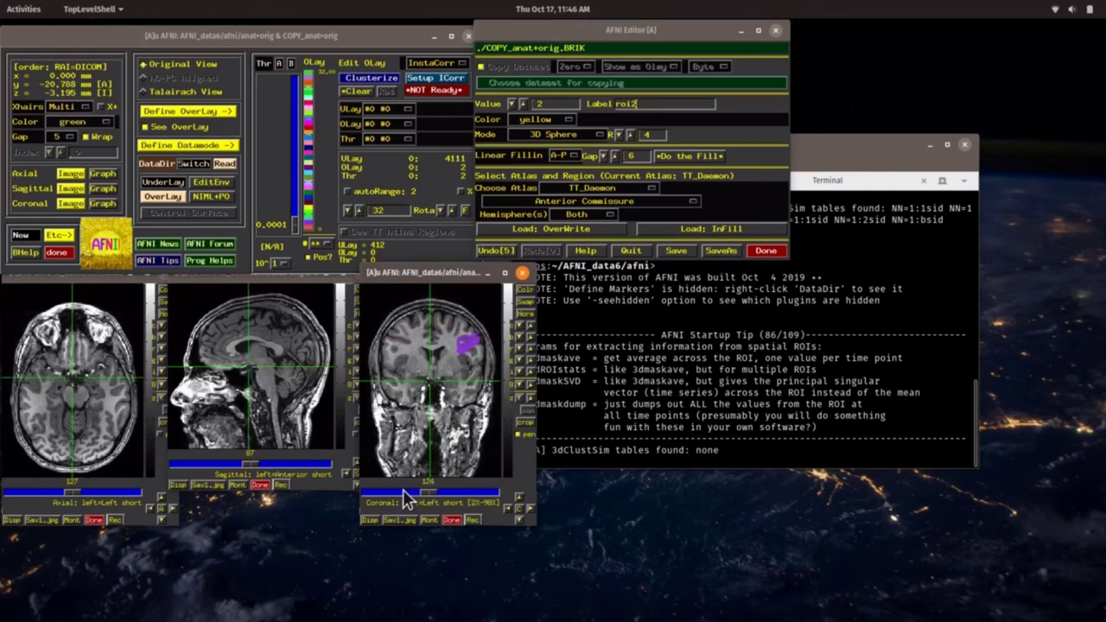
left_click(488, 491)
left_click(488, 491)
left_click(488, 490)
left_click(488, 490)
left_click(488, 491)
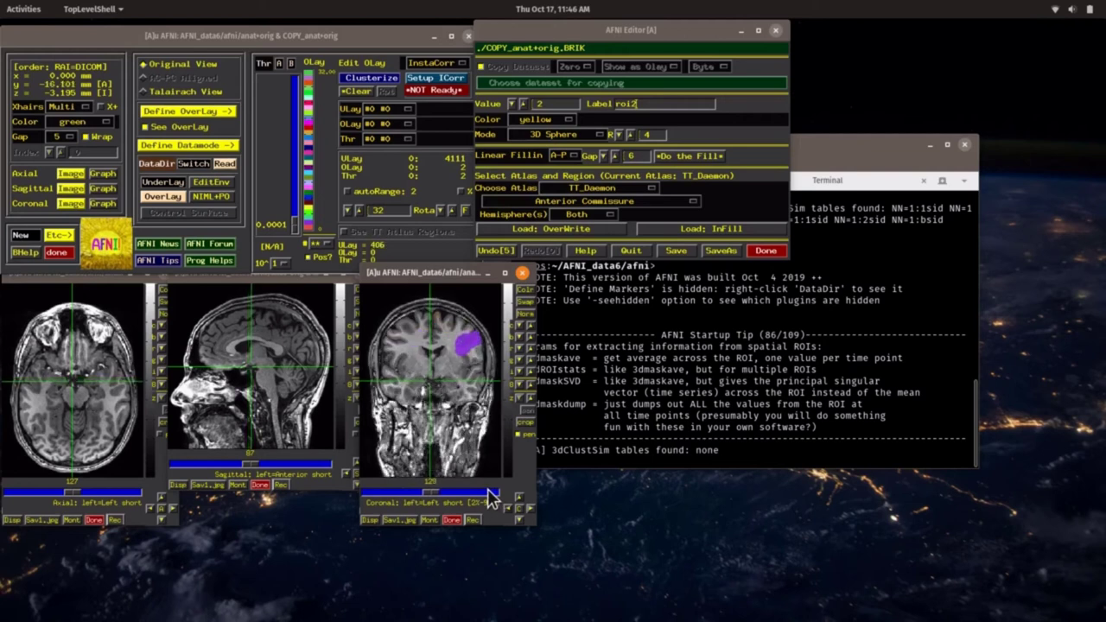
left_click(394, 492)
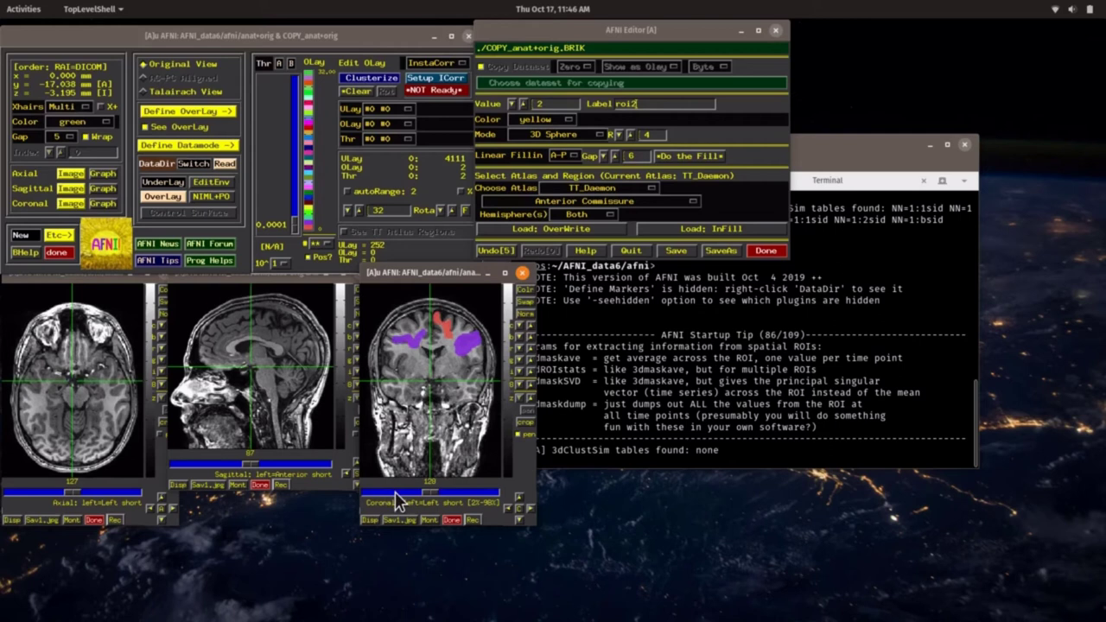
Undo three edits to remove the right-side roi2 sphere patch.
left_click(497, 251)
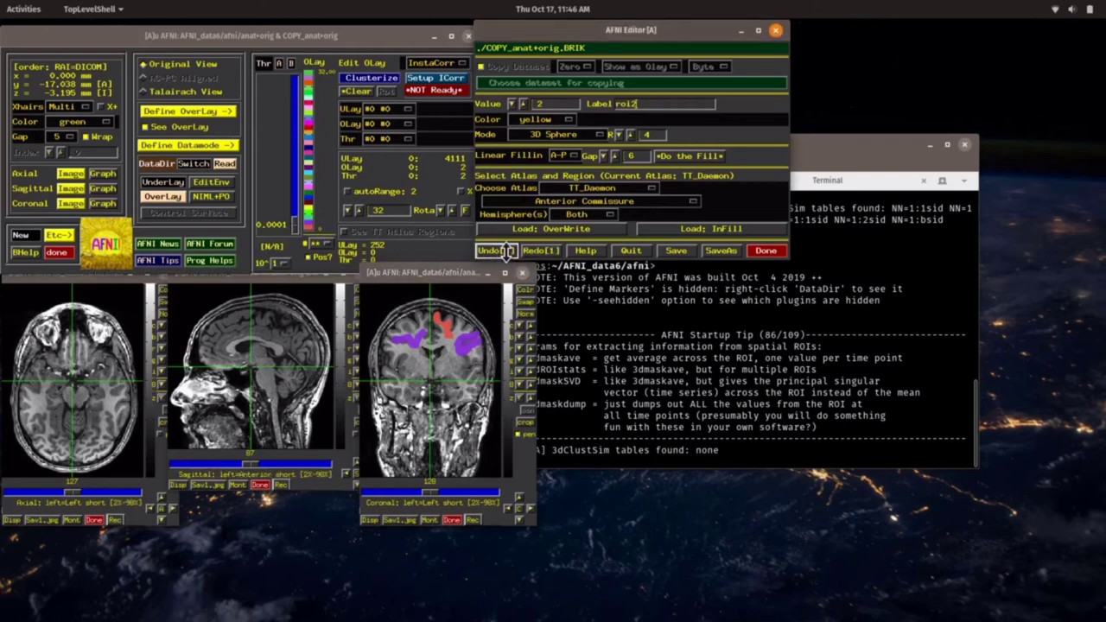
left_click(500, 249)
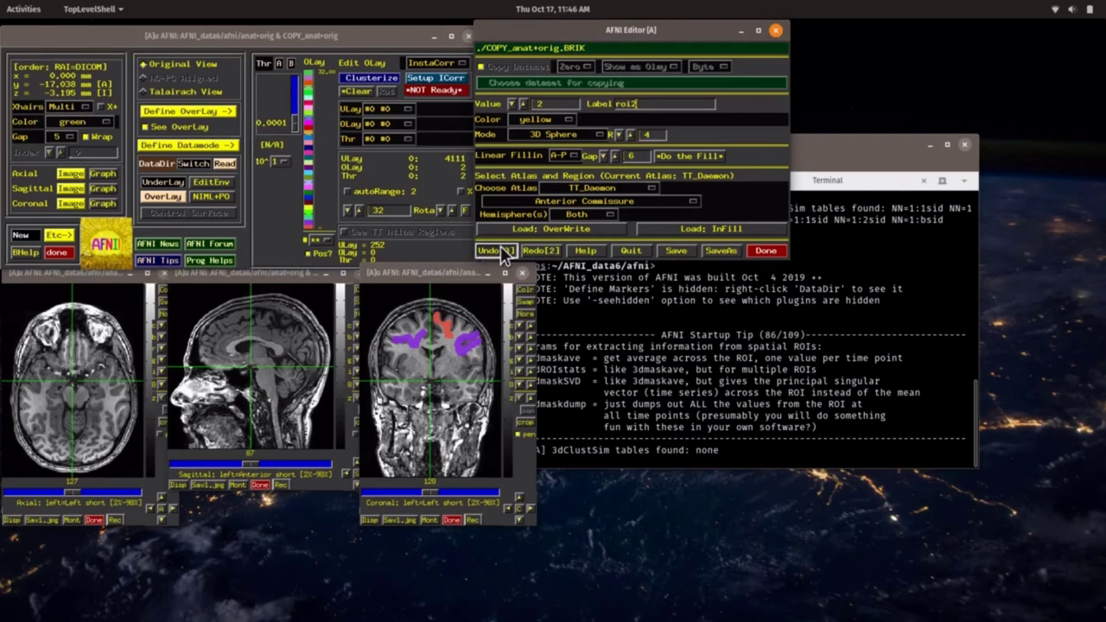
left_click(499, 250)
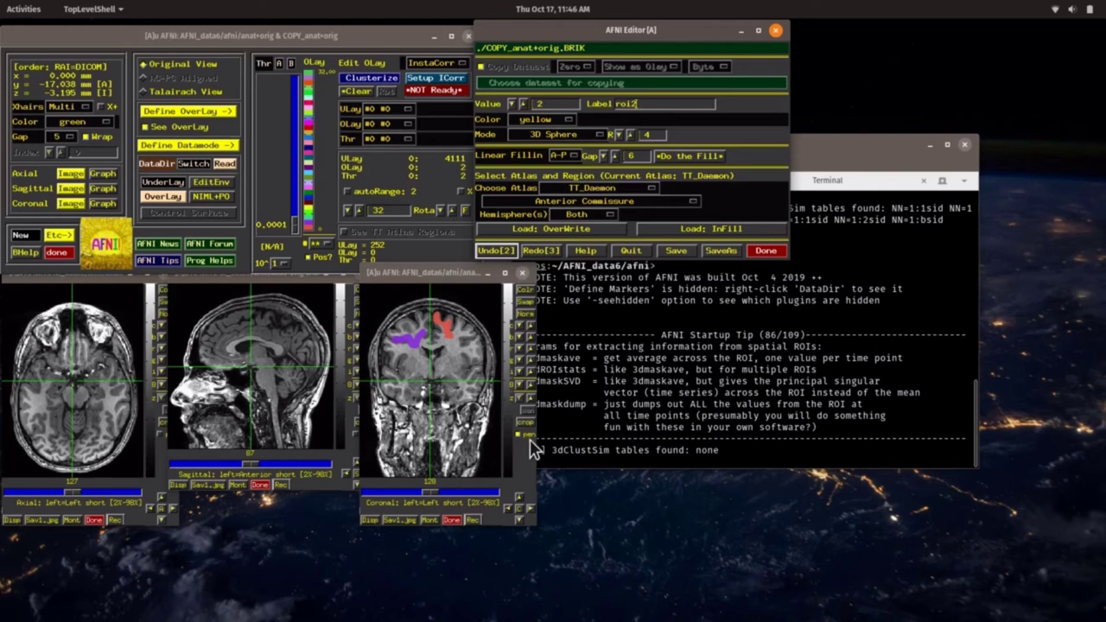
left_click(552, 414)
Switch to draw value 0 in Points mode and erase part of the red roi1 region on the coronal slice.
left_click(511, 104)
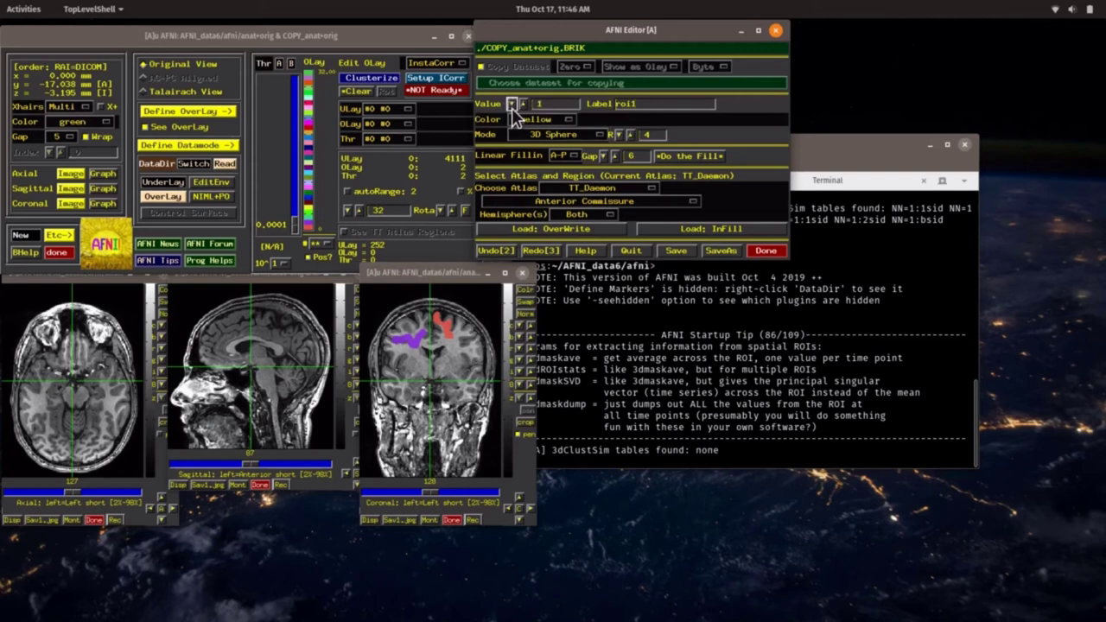
left_click(511, 104)
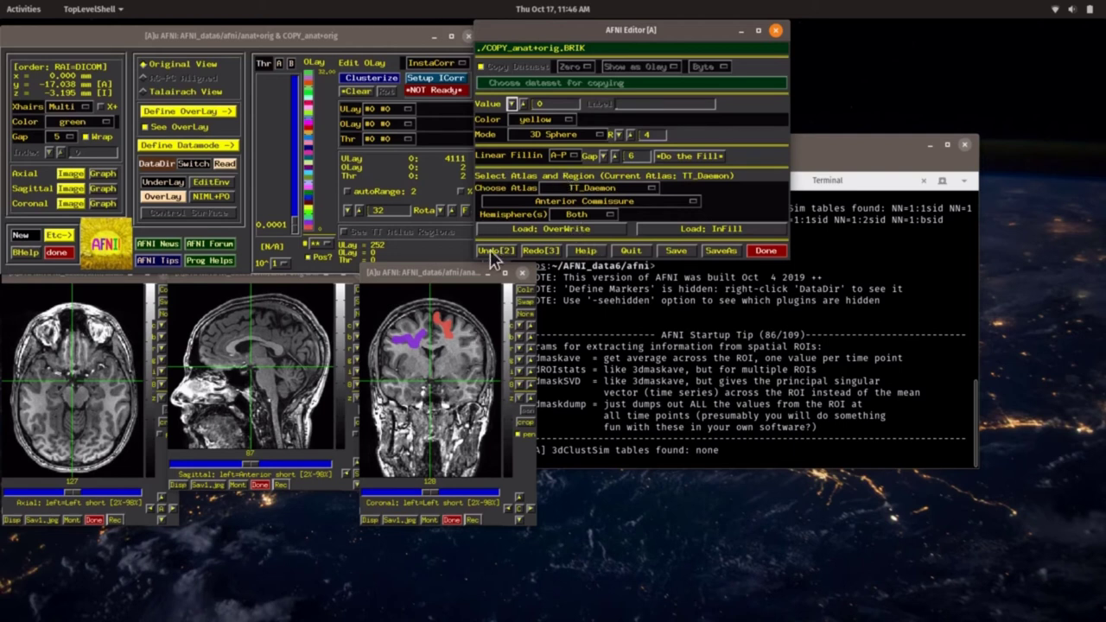
left_click(584, 136)
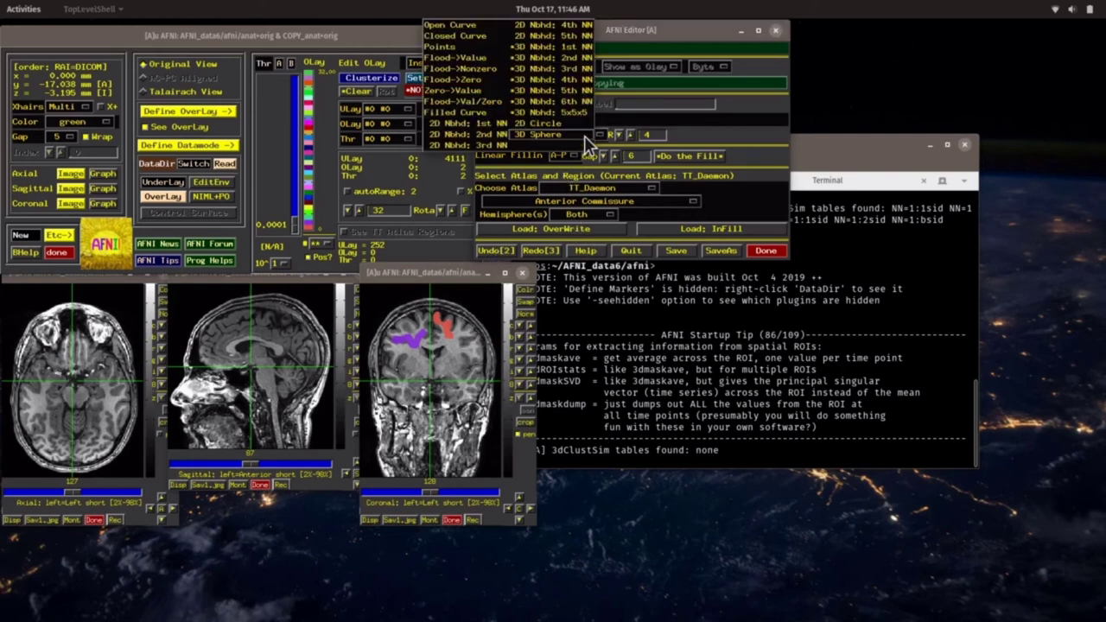
left_click(452, 48)
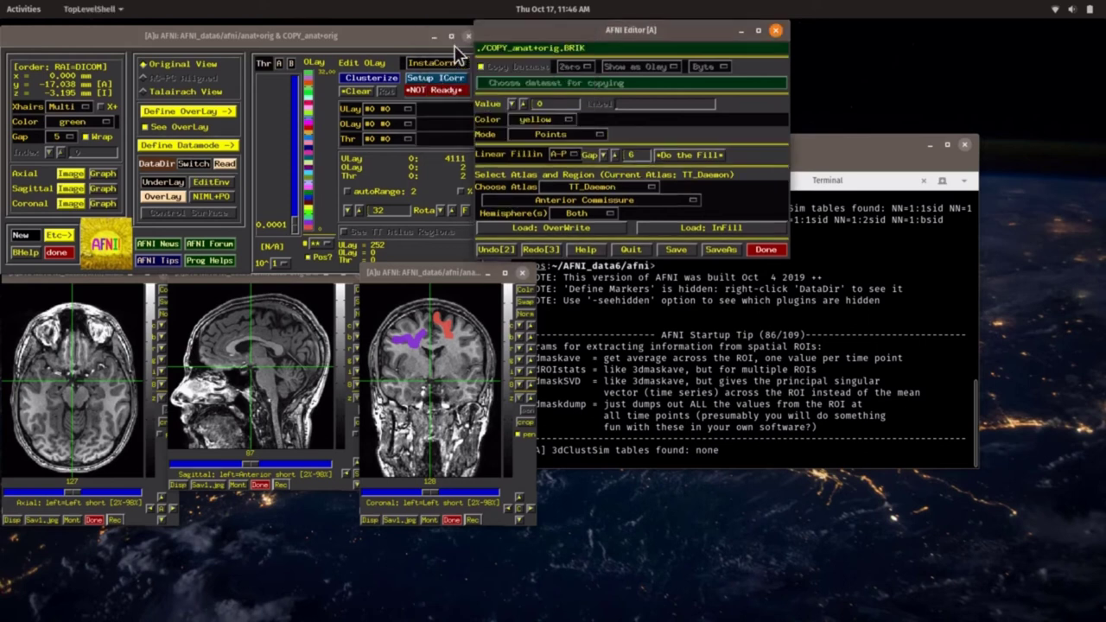
left_click(463, 326)
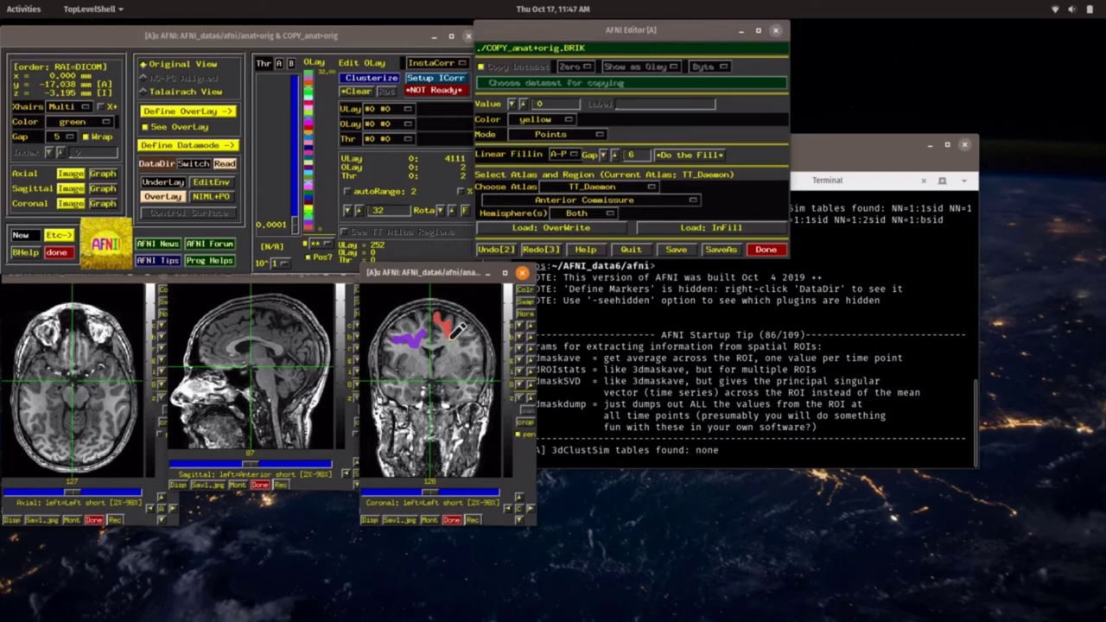
left_click_drag(449, 340, 454, 333)
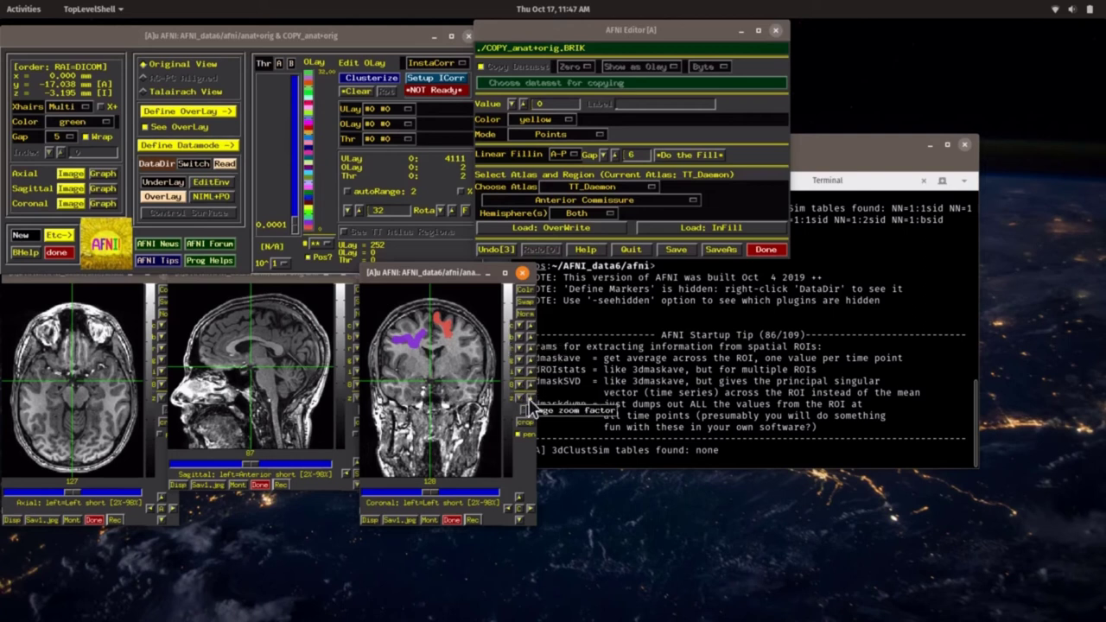
Zoom and pan the coronal slice onto the red region, then trim its lower tip with the pen.
left_click(530, 399)
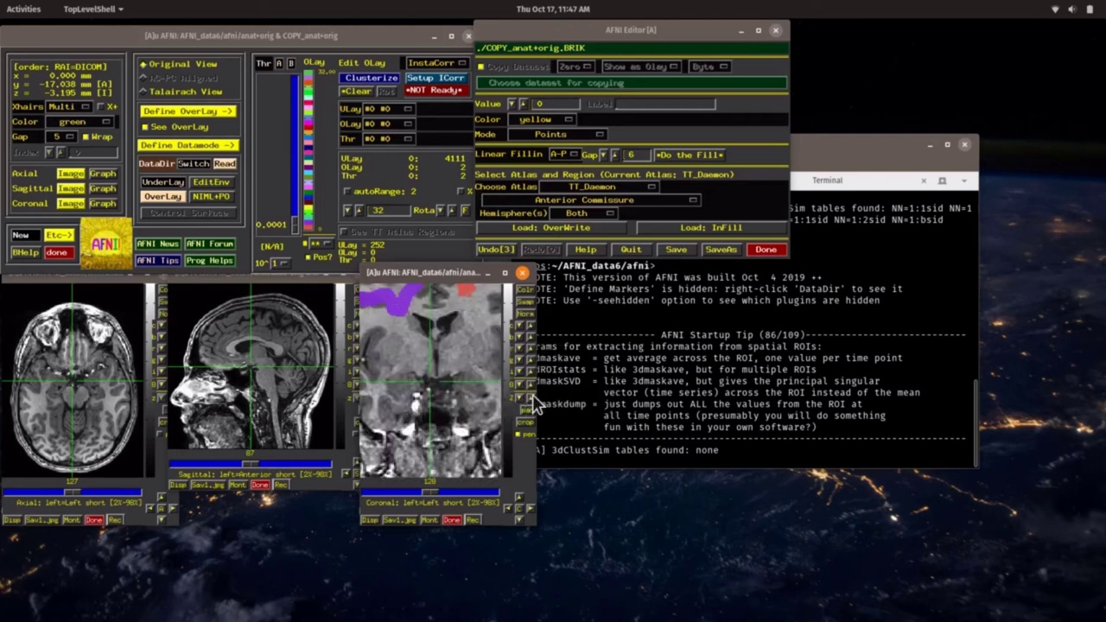
left_click(533, 398)
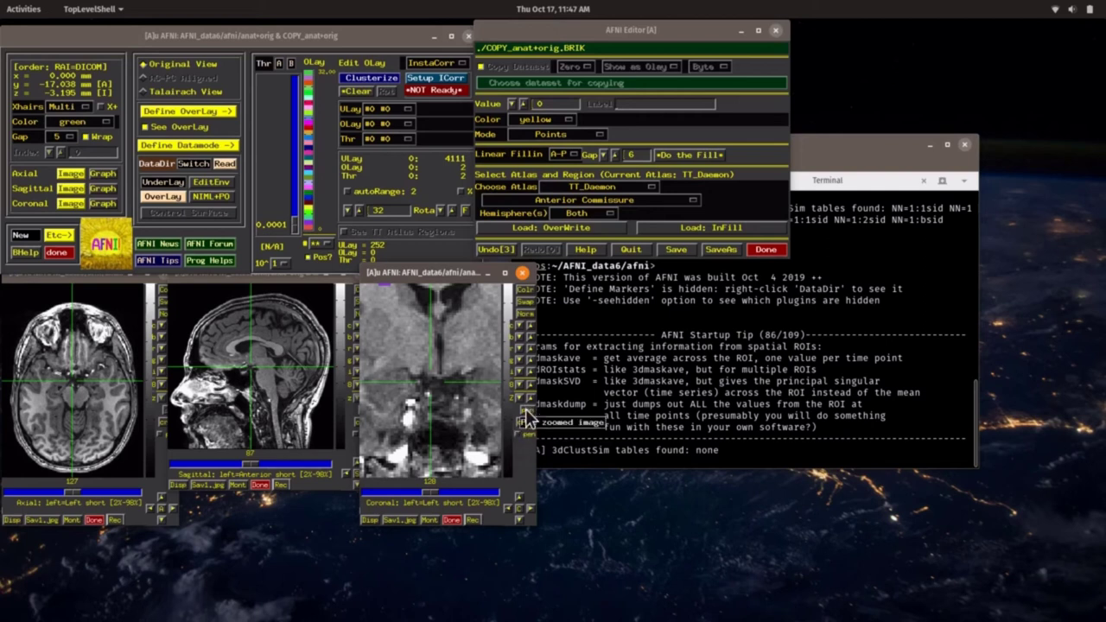
left_click(526, 412)
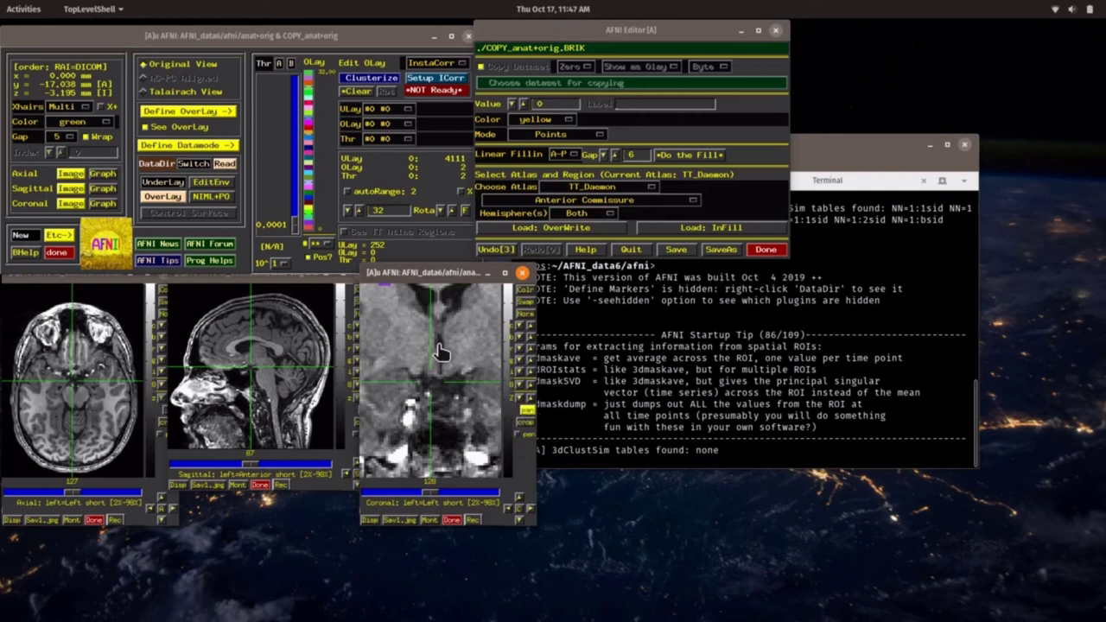
left_click_drag(439, 352, 423, 386)
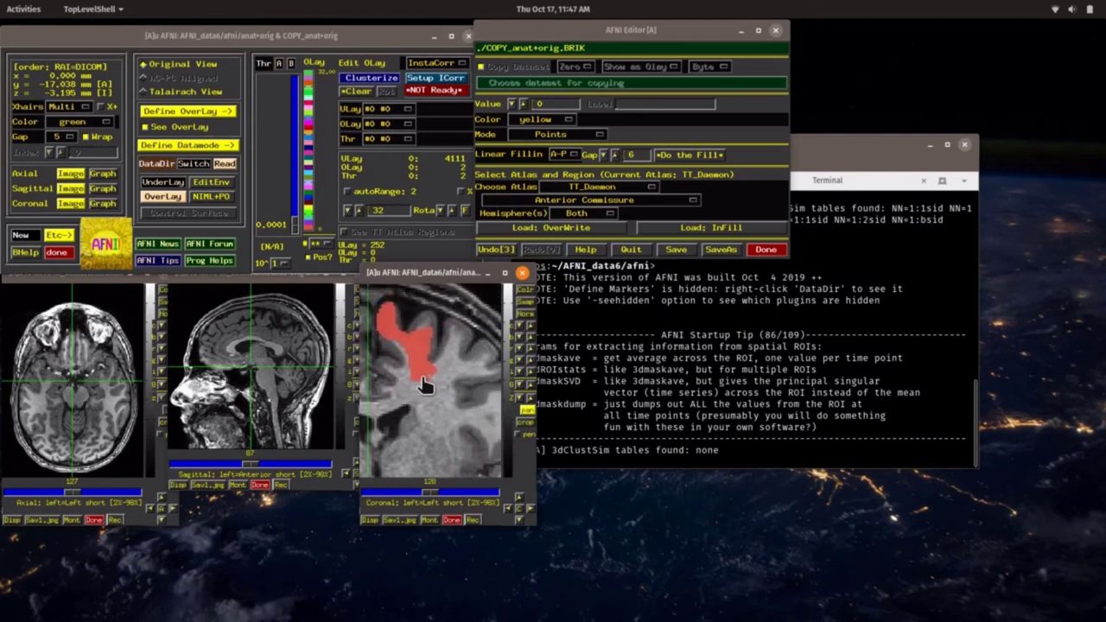
left_click(530, 405)
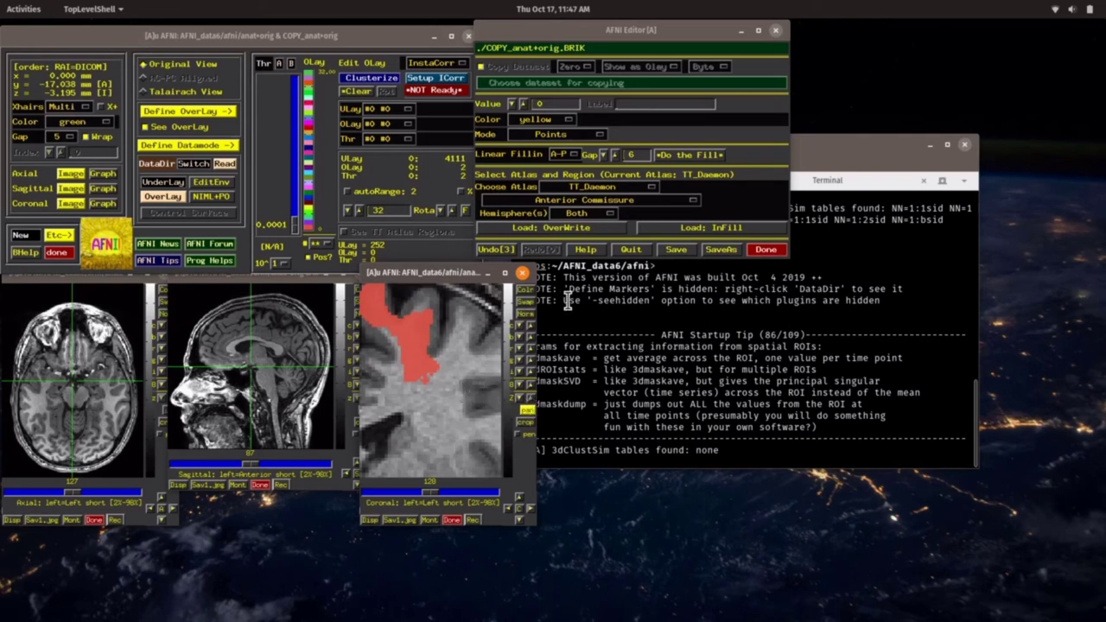
left_click(526, 410)
left_click(520, 435)
left_click_drag(424, 381, 424, 380)
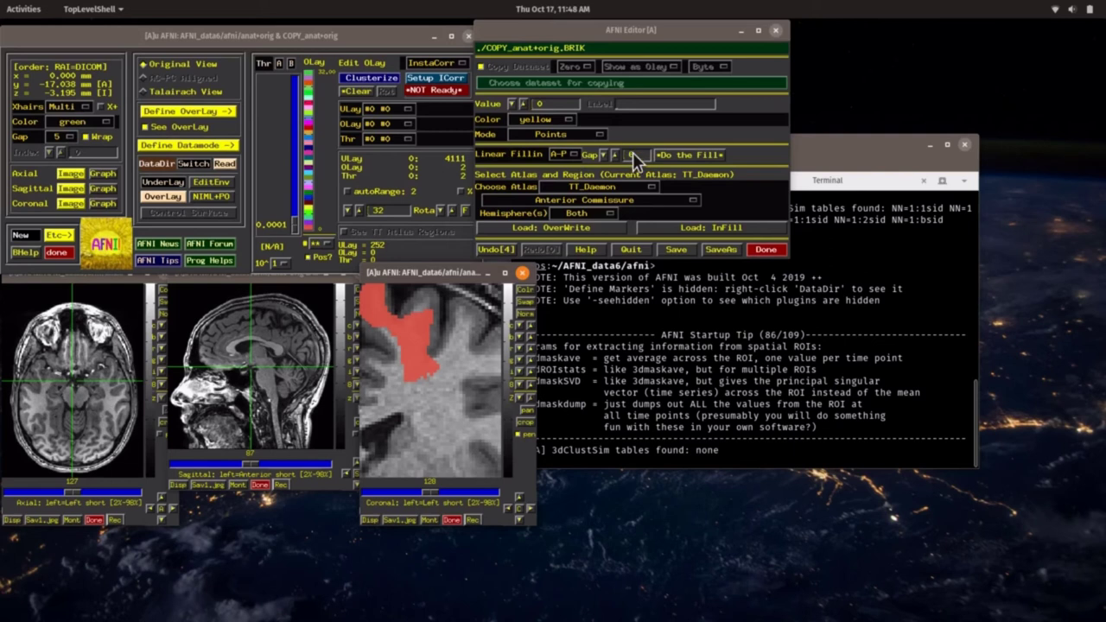
Set the linear fill Gap to 6.
left_click(615, 156)
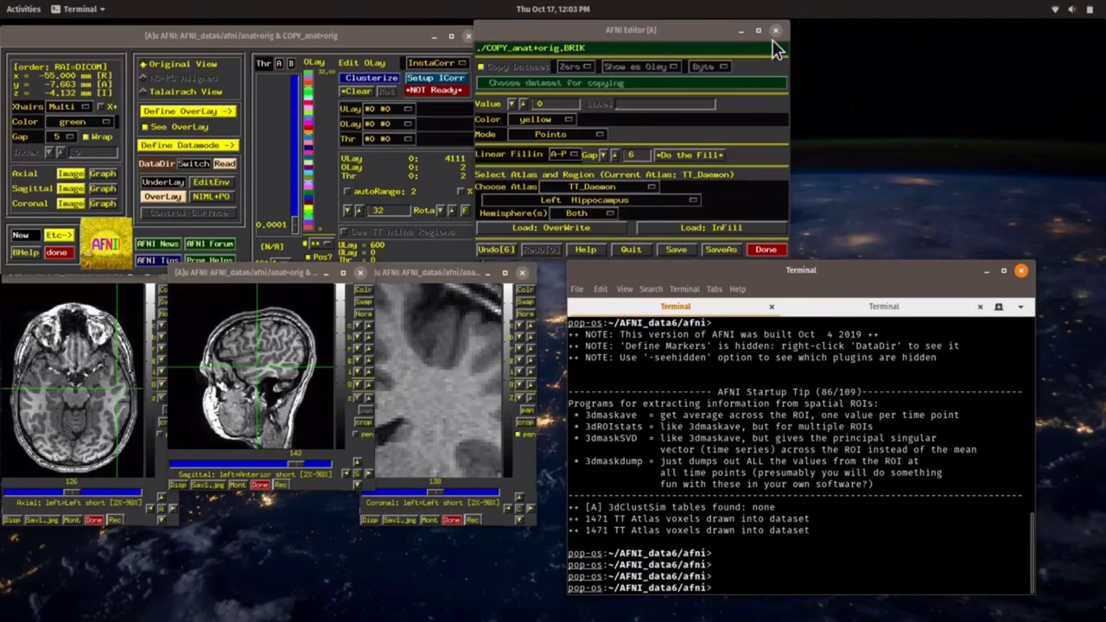
Raise the drawing value to 3 and label it roi3.
left_click(521, 103)
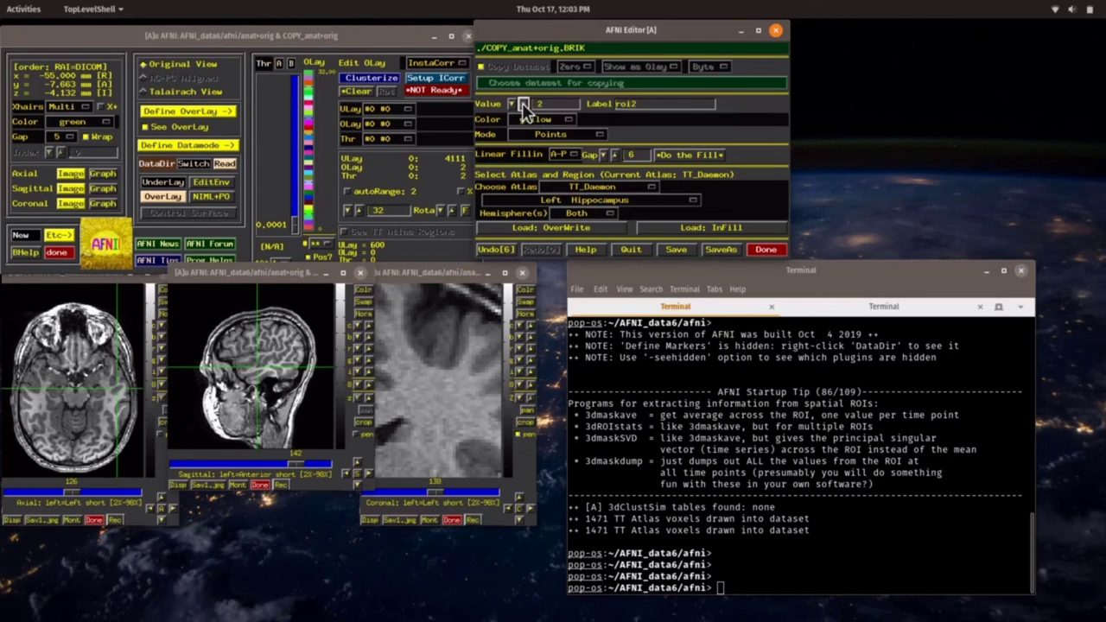
left_click(521, 103)
left_click(633, 107)
type("roi3")
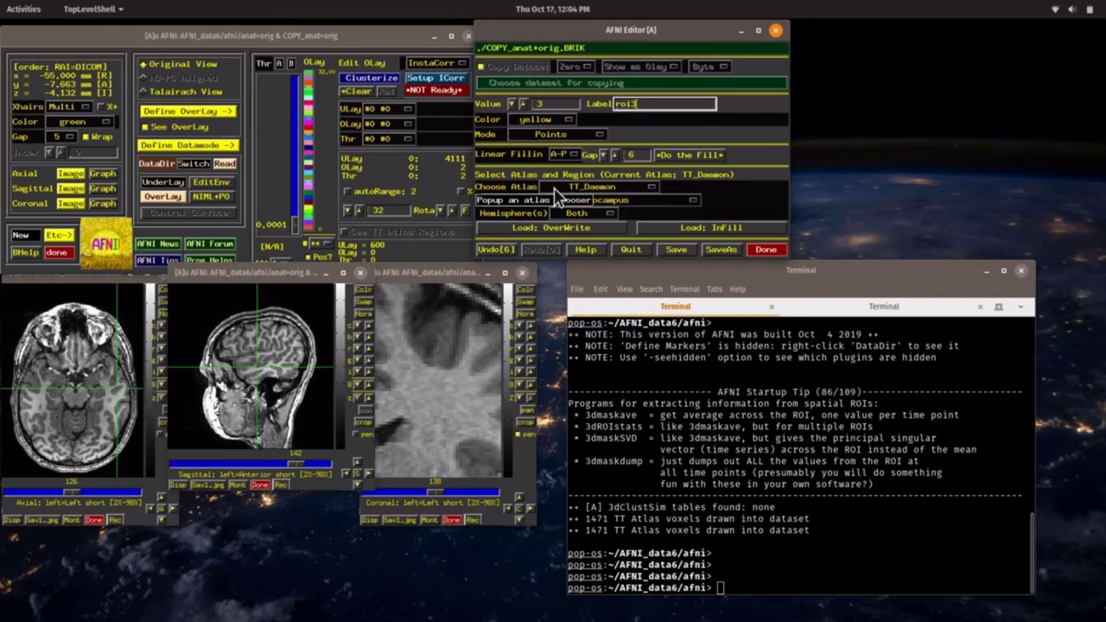
Keep TT_Daemon as the atlas and set Left Hippocampus as the region to load.
left_click(557, 187)
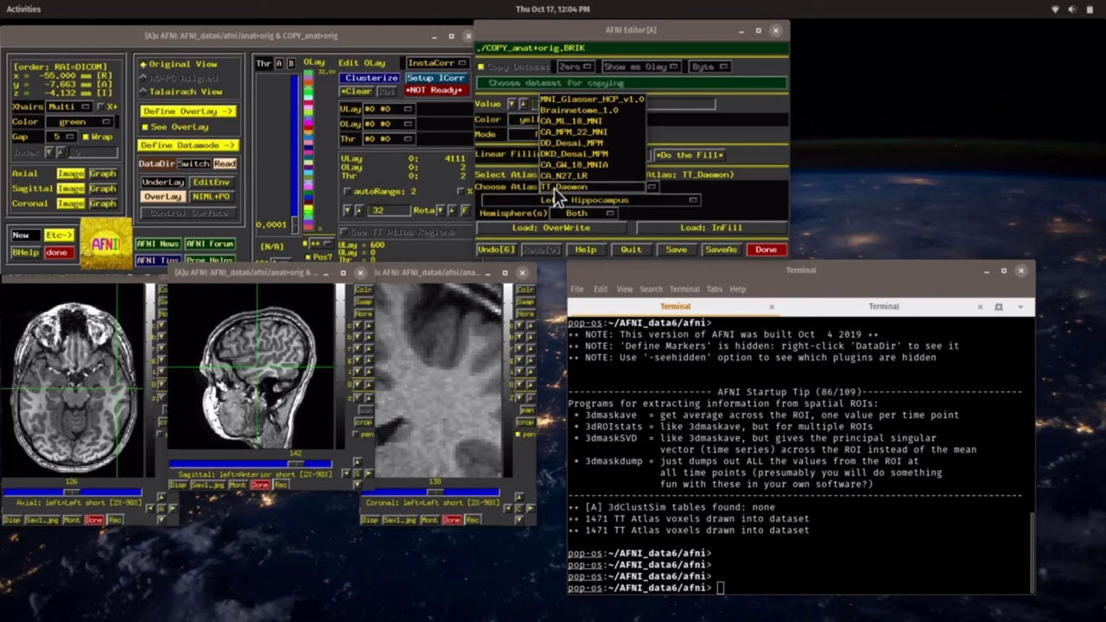
left_click(555, 188)
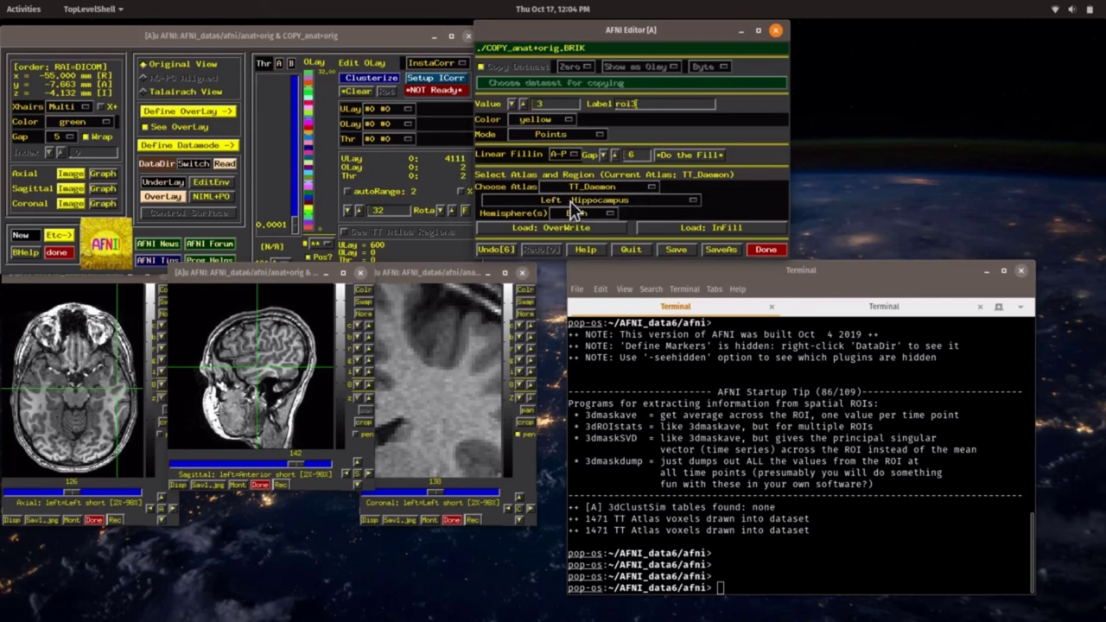
left_click(571, 206)
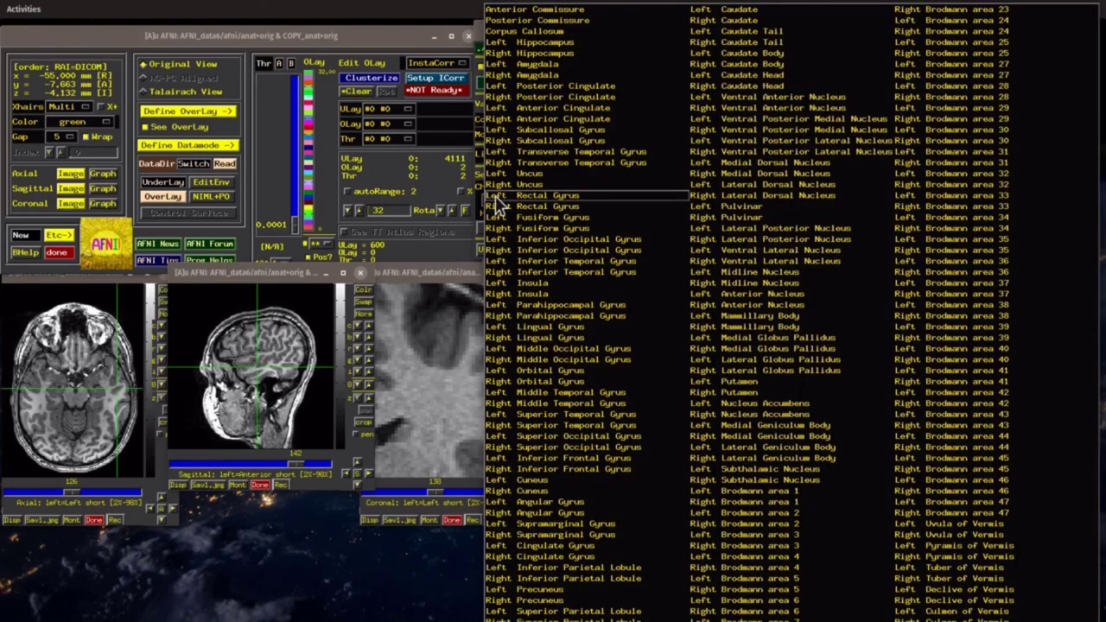
left_click(444, 198)
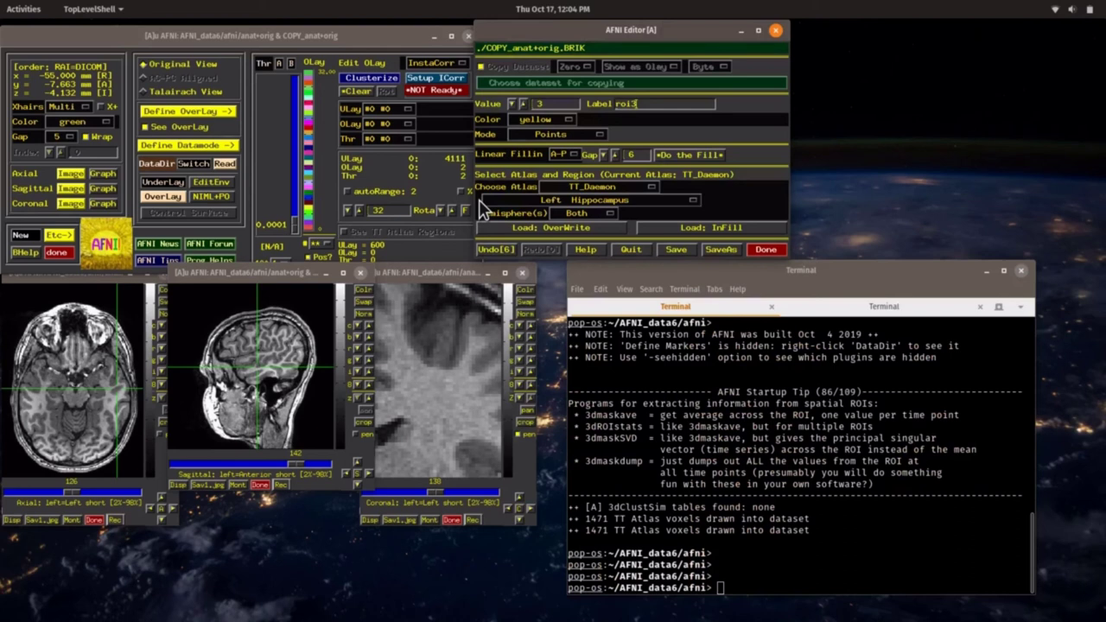
left_click(478, 200)
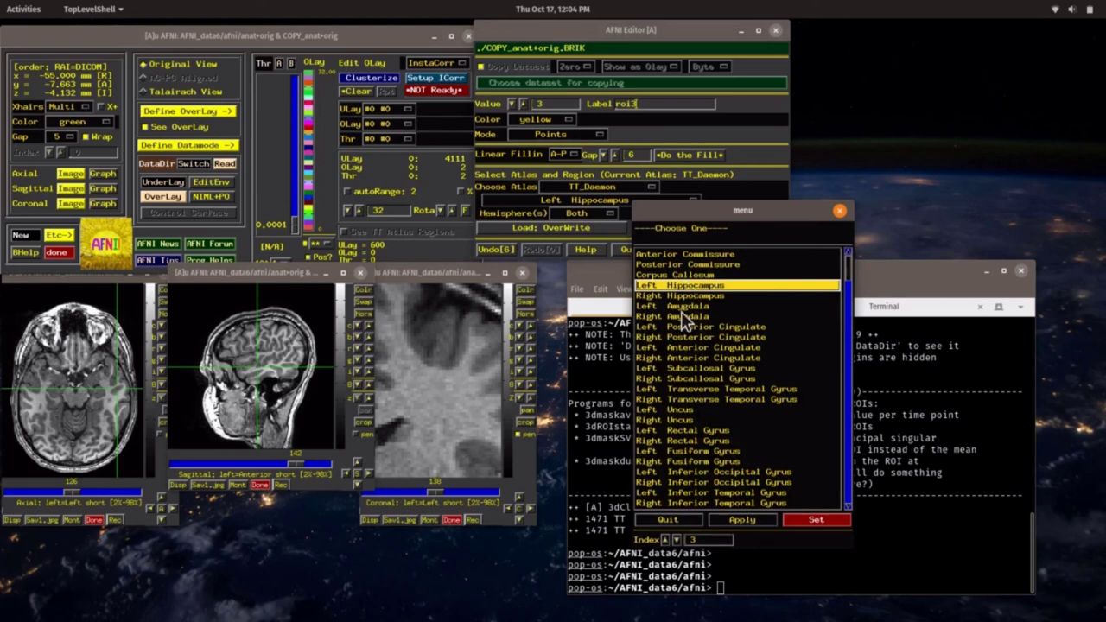
left_click(821, 522)
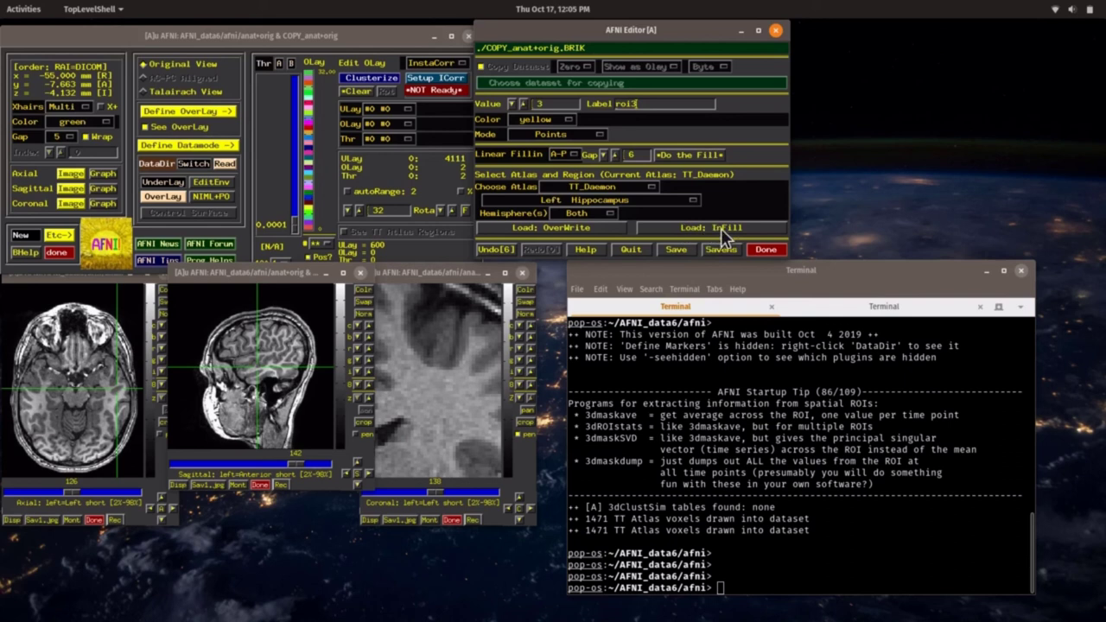
Load the Left Hippocampus region with OverWrite as value 3 and move the crosshair onto it.
left_click(590, 232)
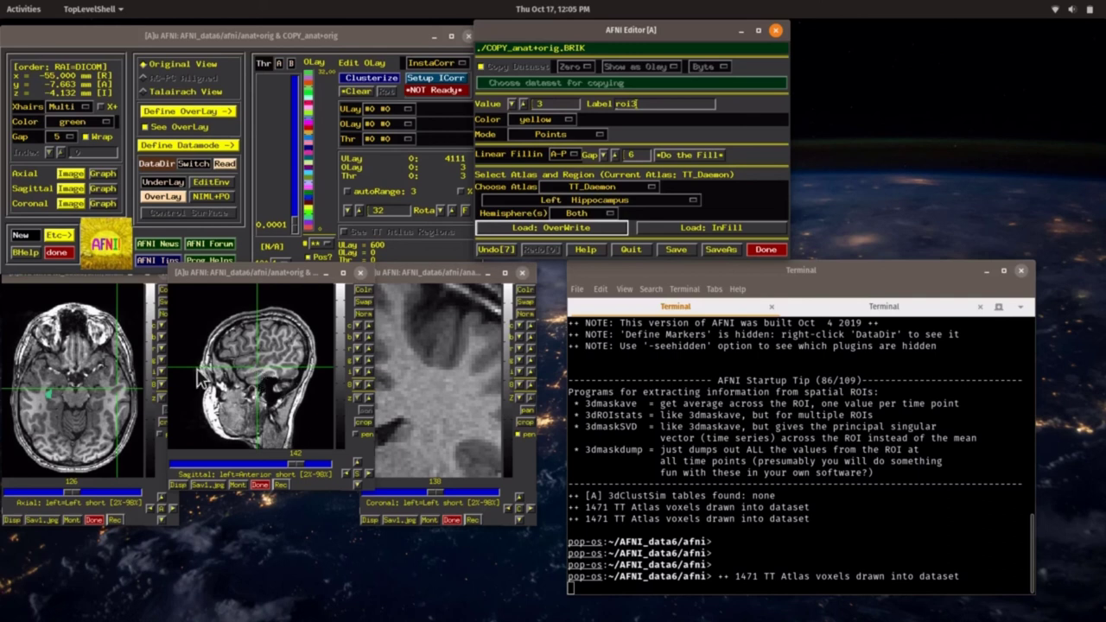
left_click(47, 394)
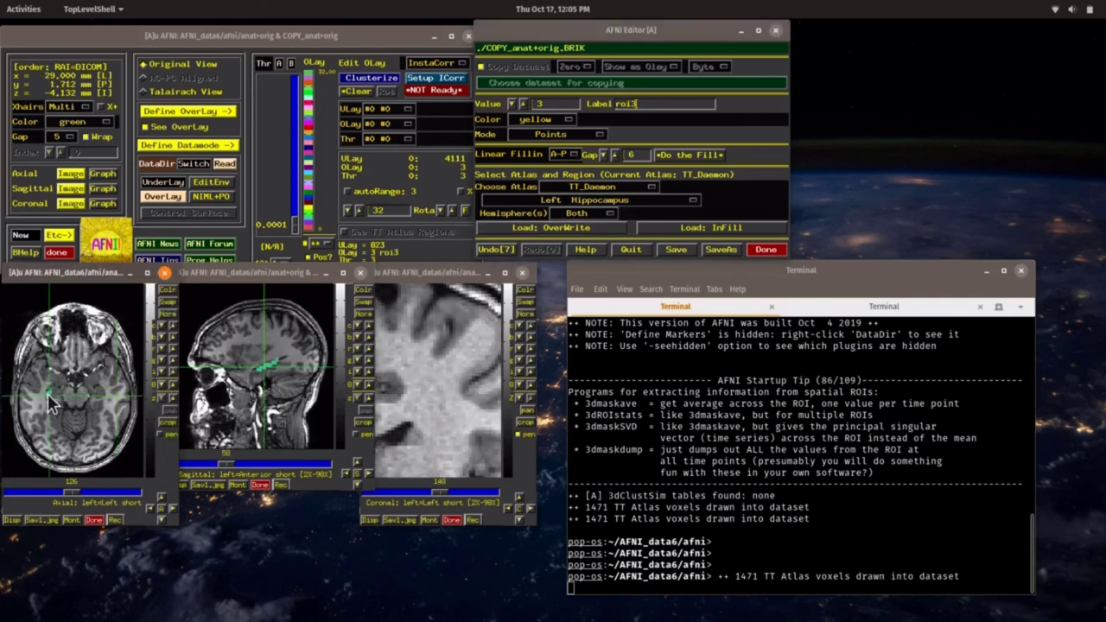
Save the drawn dataset as my_rois, overwriting the existing my_rois+orig.
left_click(726, 250)
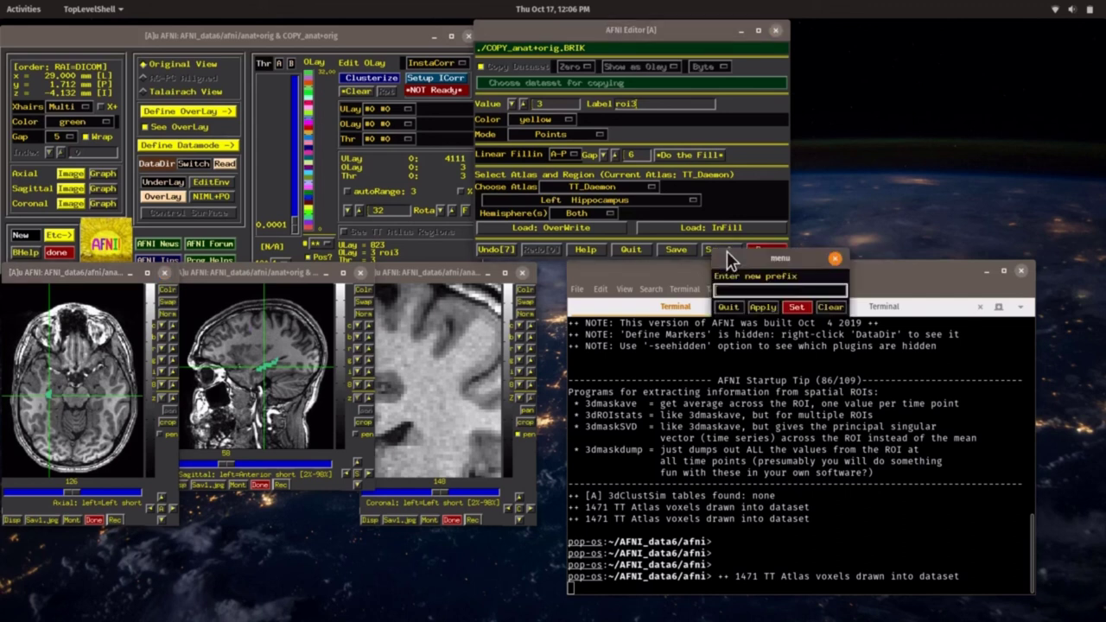
type("my_rois")
left_click(795, 309)
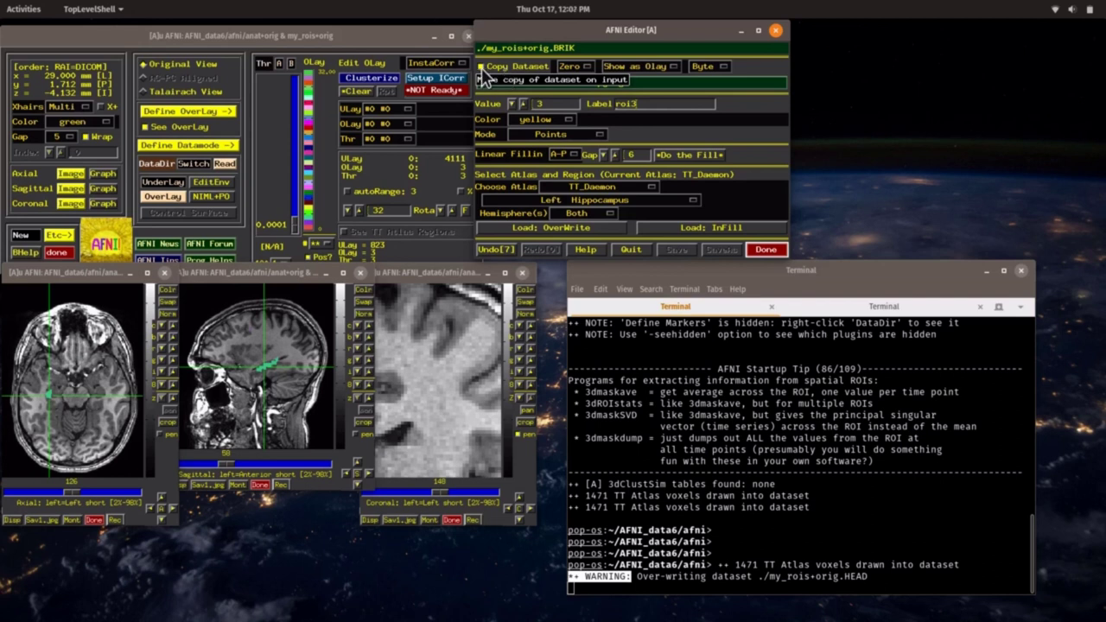
Enable Copy Dataset and verify the green sagittal region reads overlay value 3 (roi3).
left_click(486, 70)
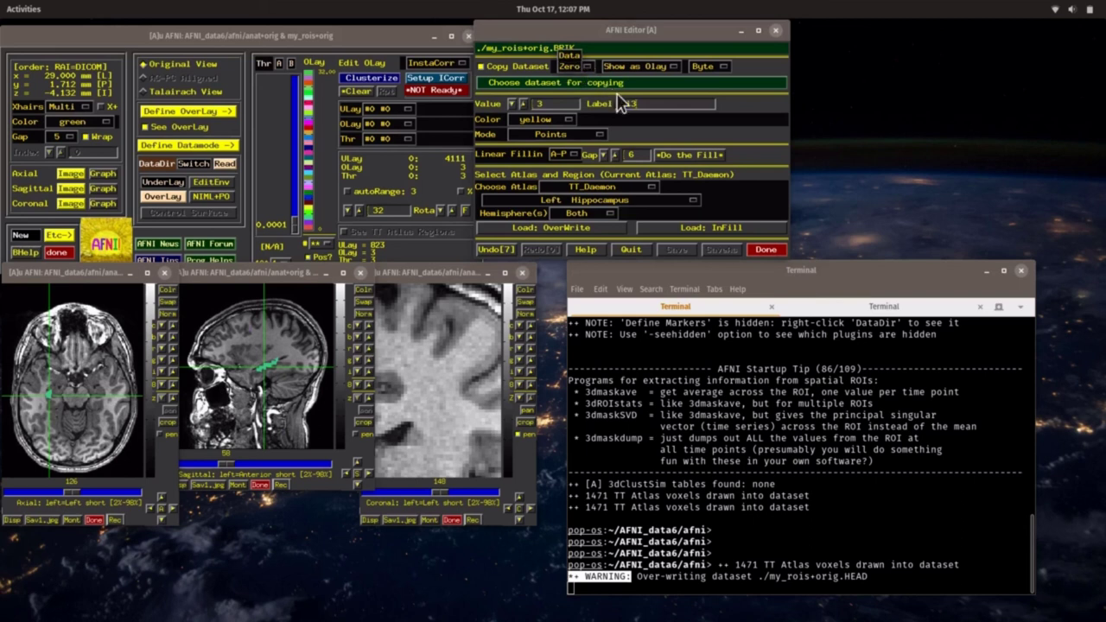
left_click(665, 112)
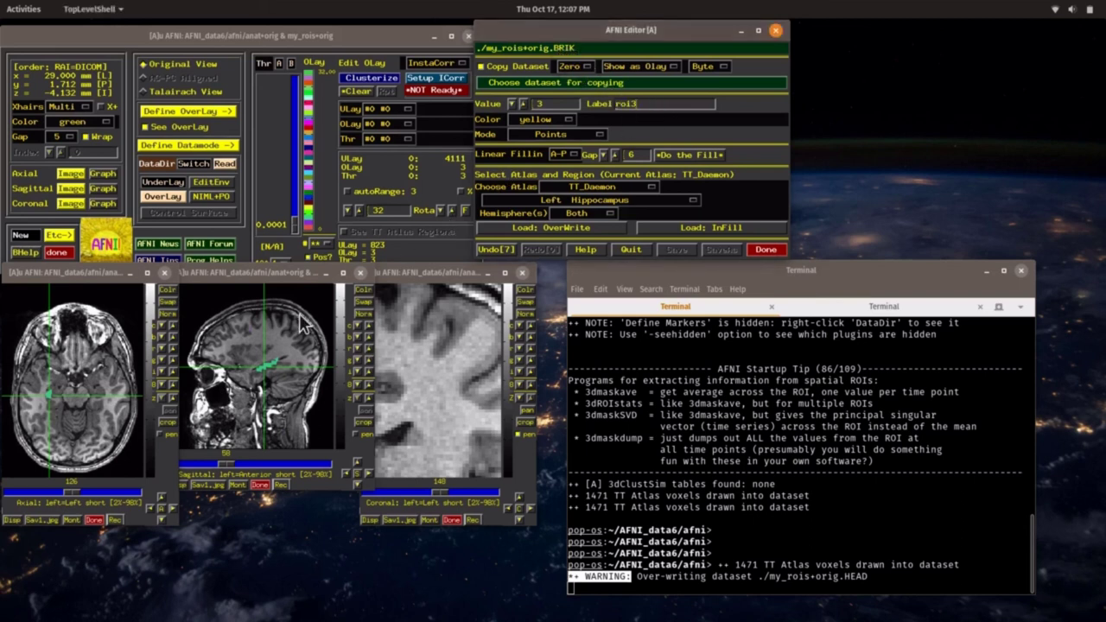
left_click_drag(267, 372, 270, 376)
left_click(268, 376)
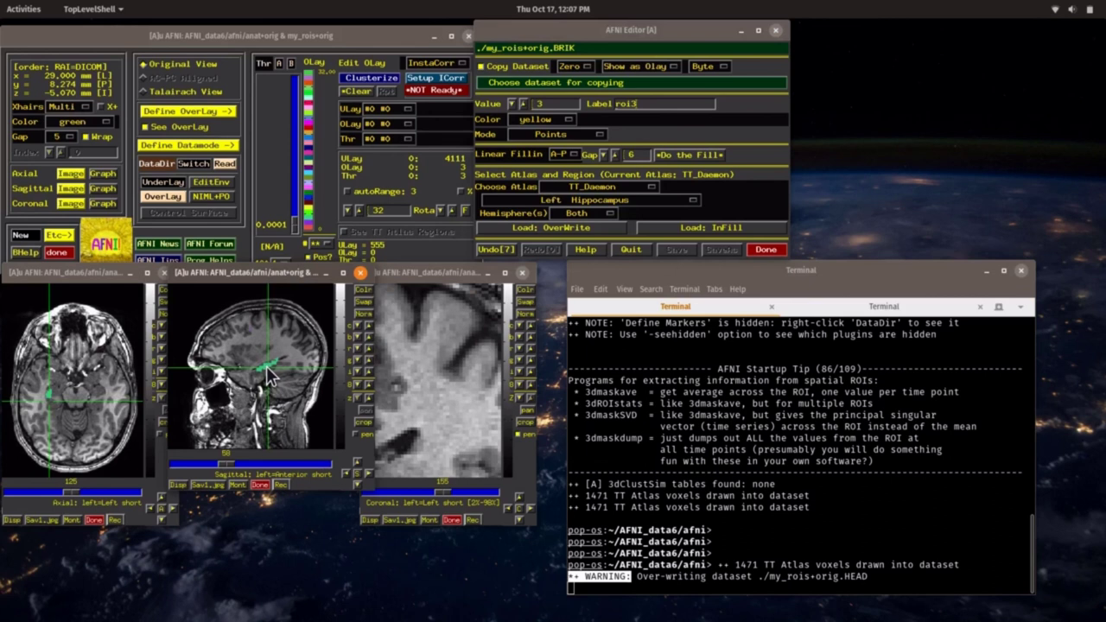
left_click(268, 371)
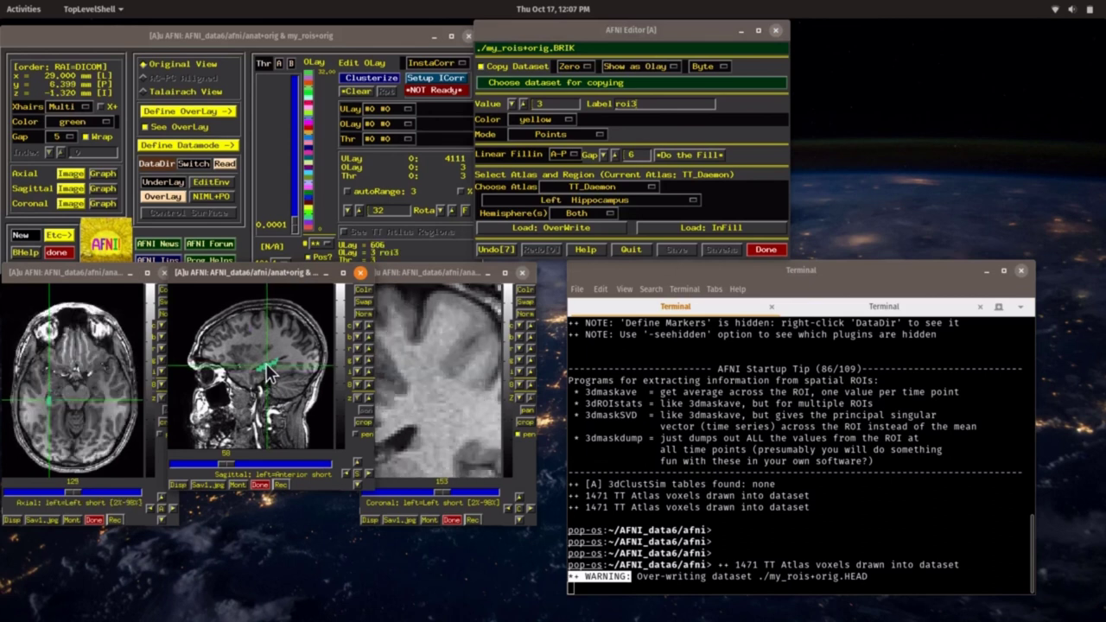